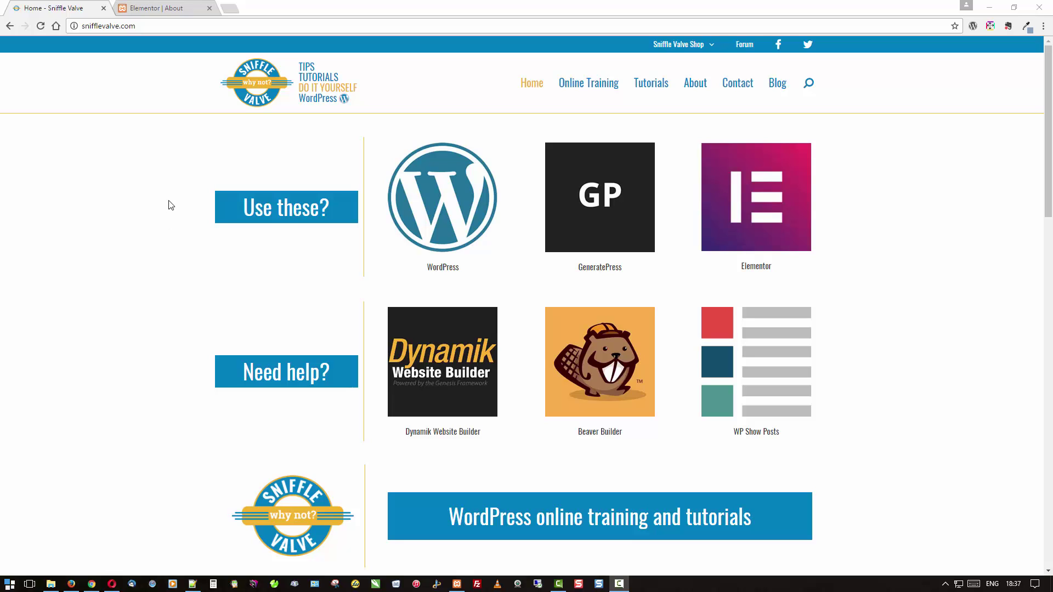
# On the About page in Elementor, add a new section with a two-column 50/50 structure
pyautogui.click(158, 7)
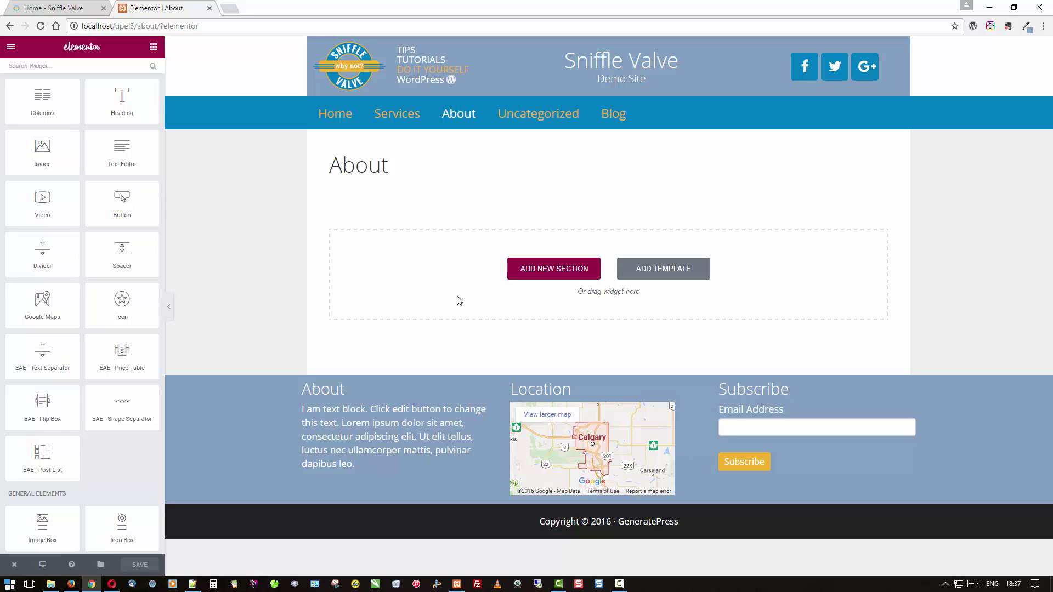
pyautogui.click(564, 271)
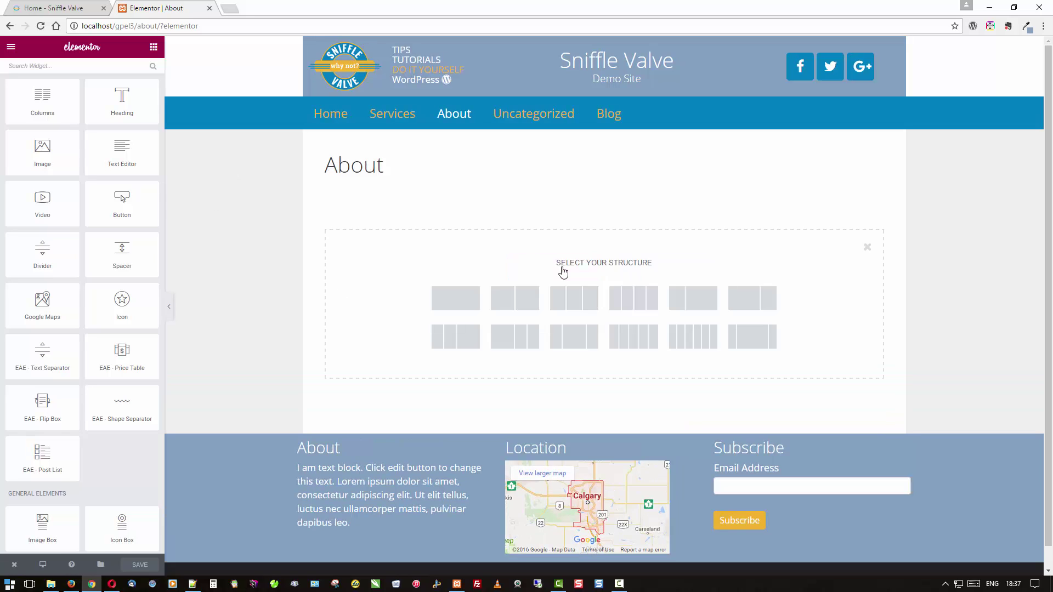
pyautogui.click(521, 303)
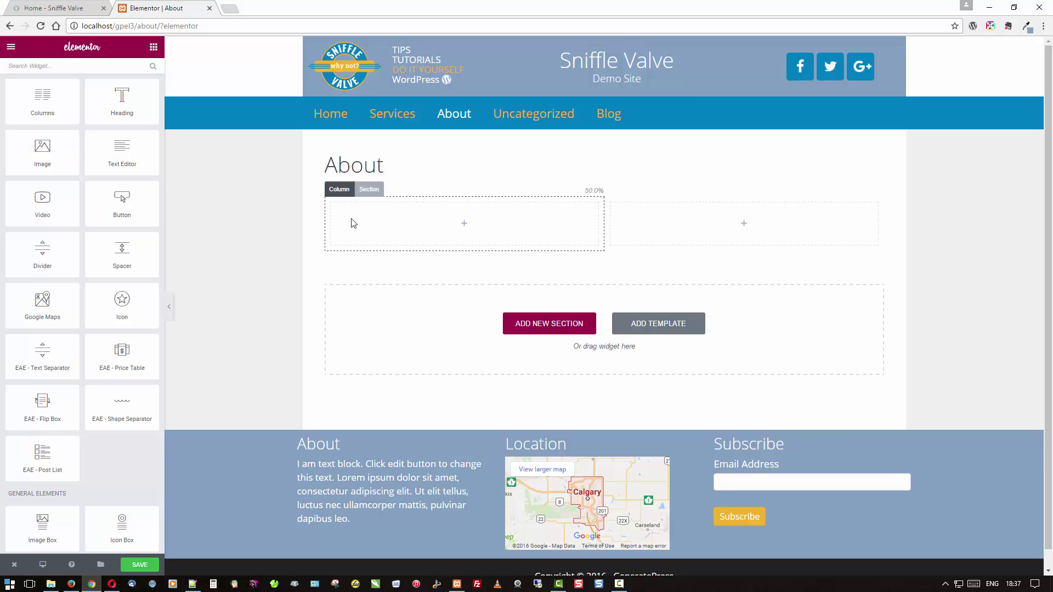
# Give the left column a Classic background in grey #7a7a7a
pyautogui.click(338, 192)
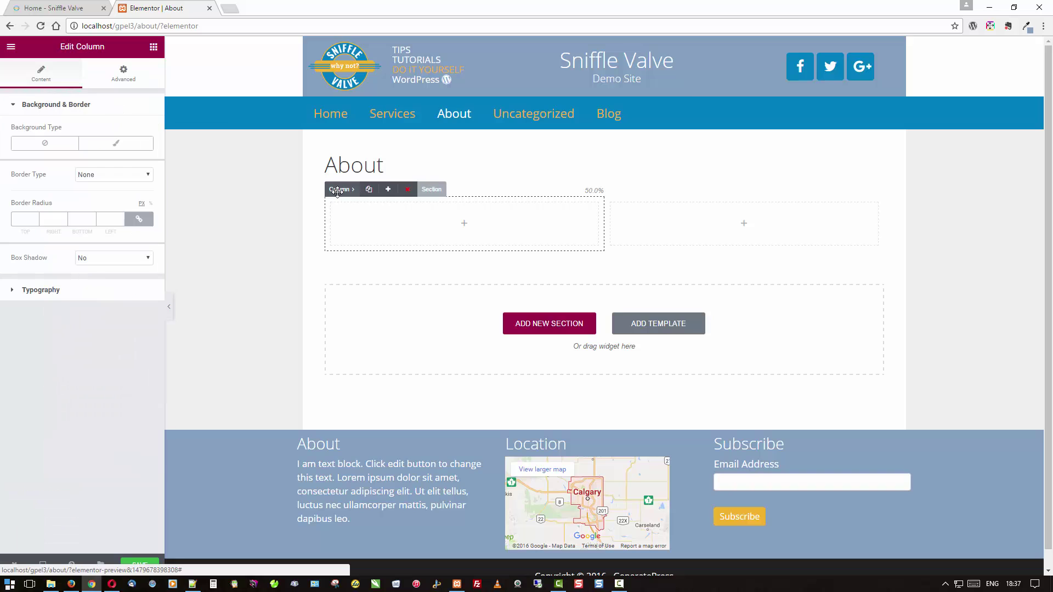
pyautogui.click(124, 146)
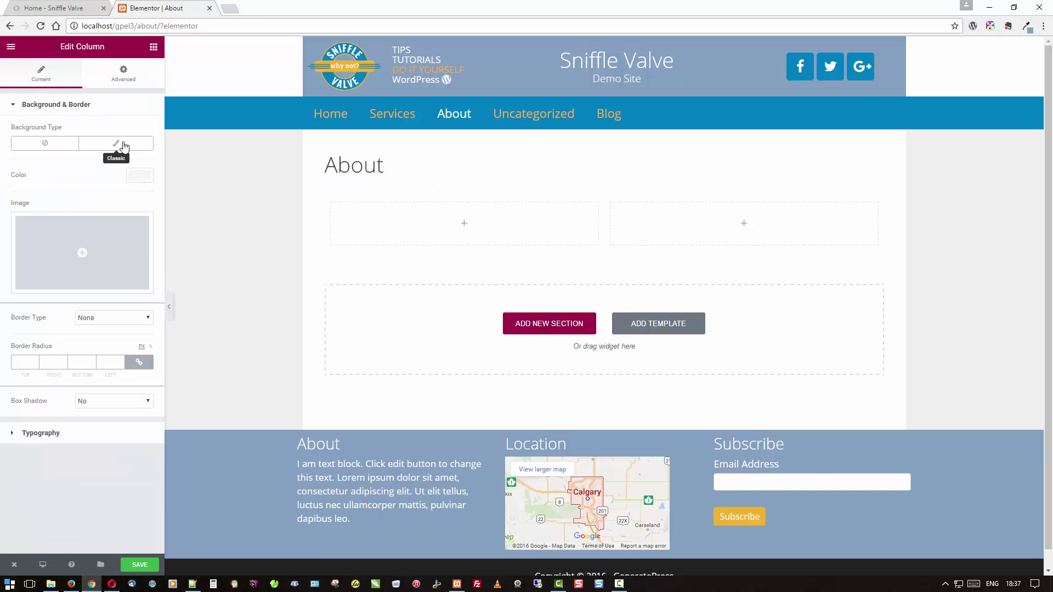
pyautogui.click(133, 175)
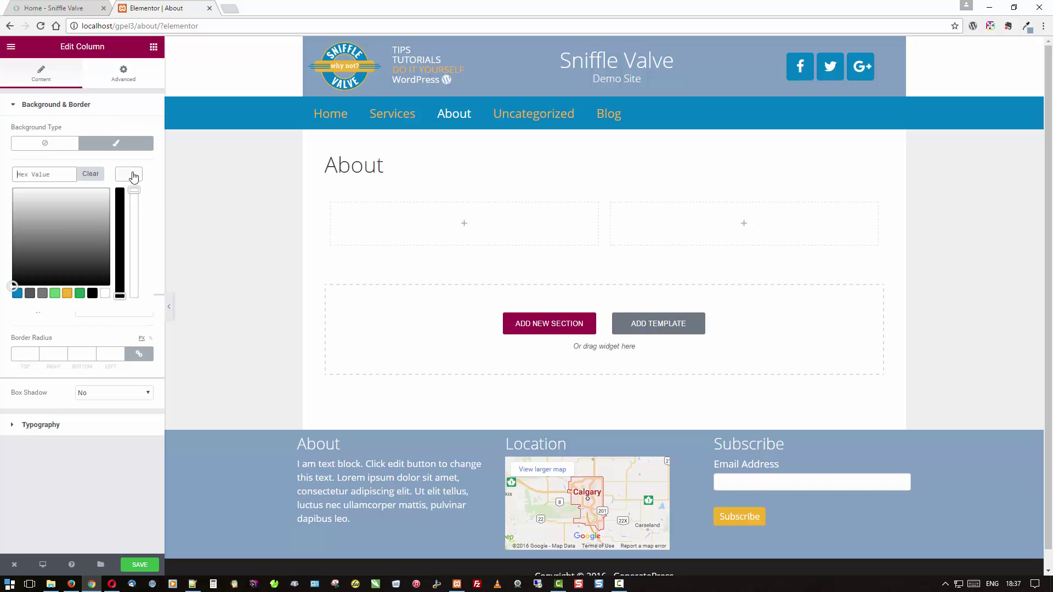
pyautogui.click(42, 294)
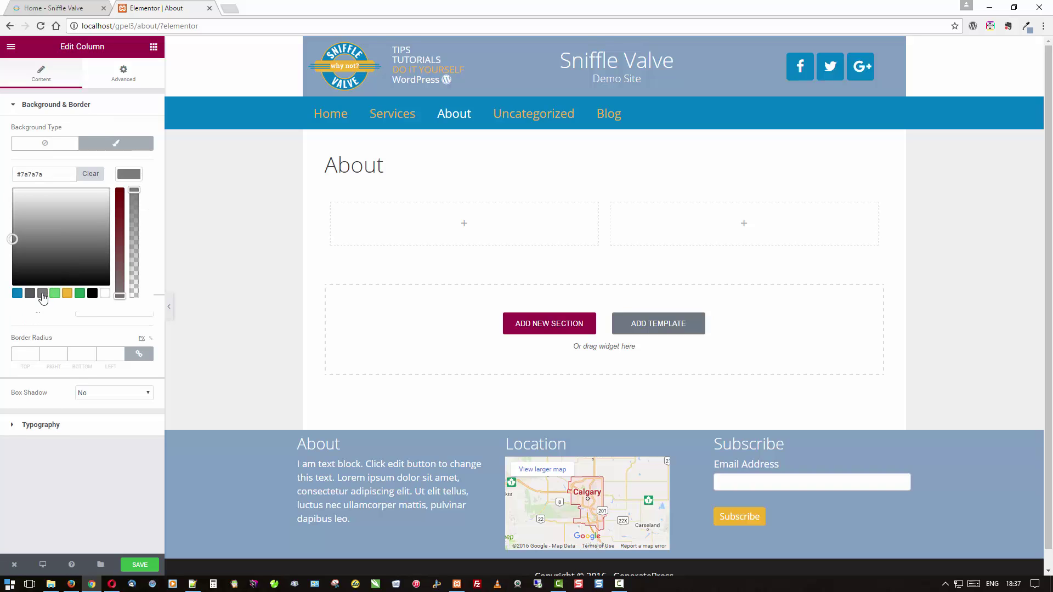
pyautogui.click(152, 183)
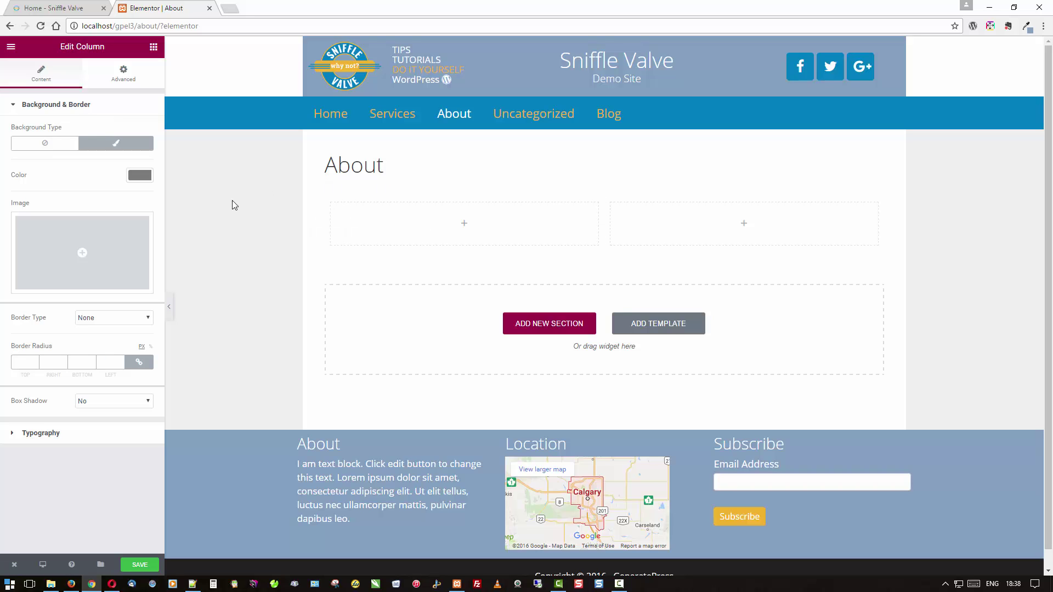
pyautogui.click(154, 49)
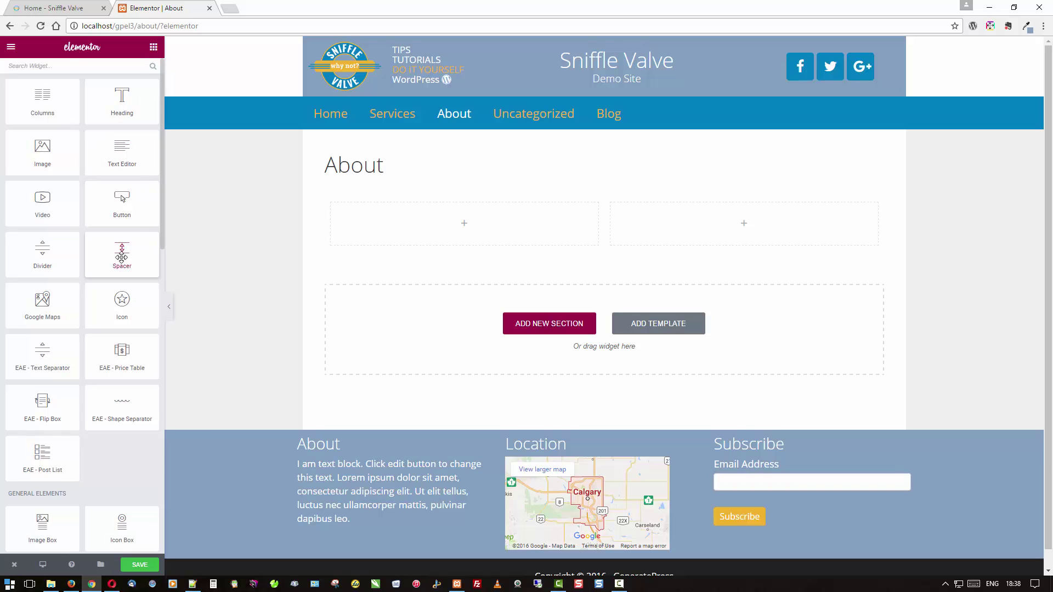
# Place a Spacer in the left column and a duplicate Spacer in the right column
pyautogui.moveTo(121, 257); pyautogui.dragTo(450, 224)
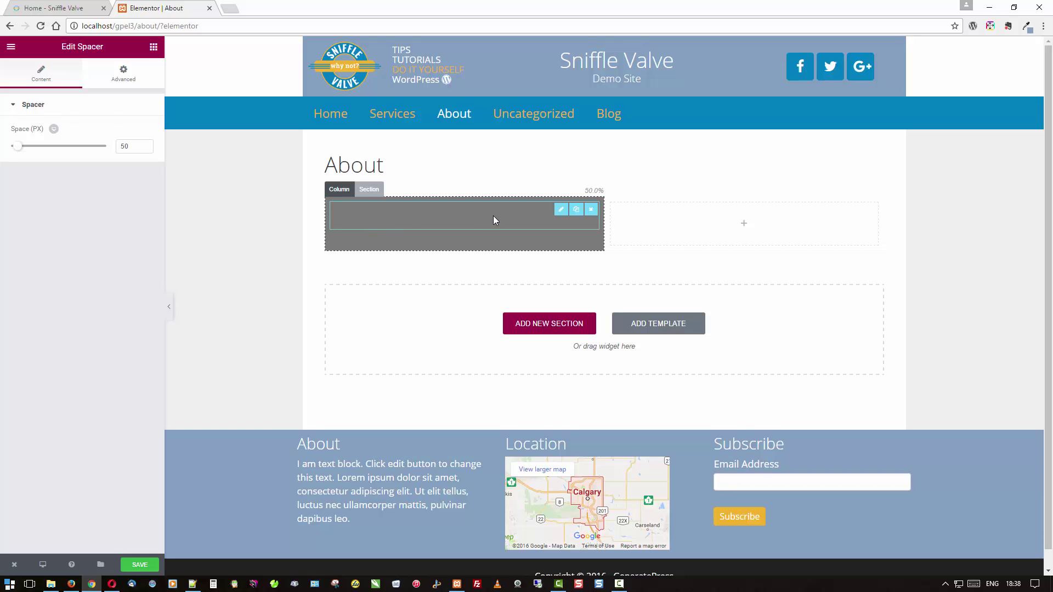
pyautogui.click(575, 212)
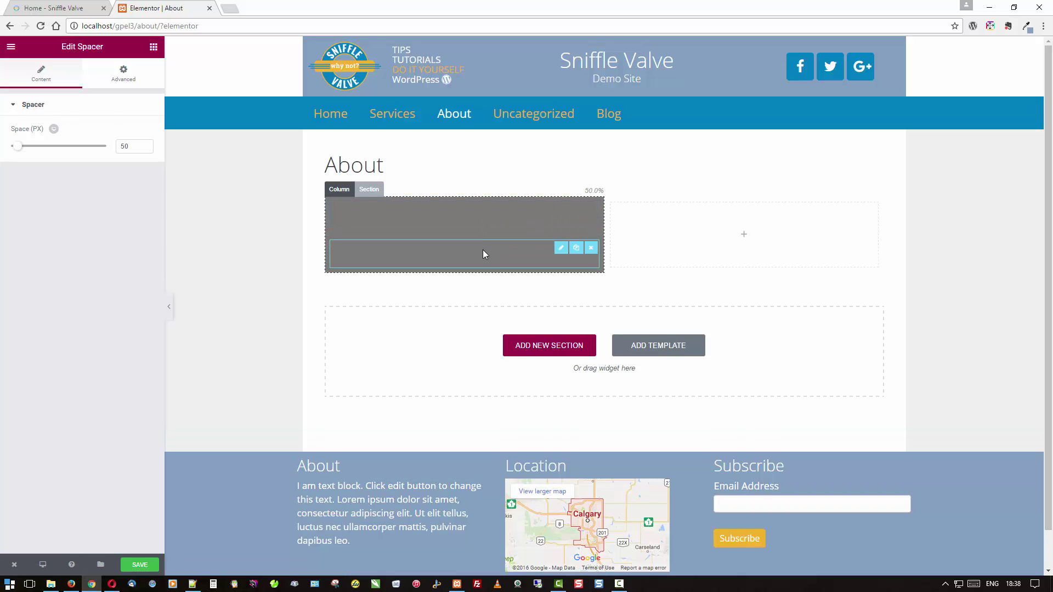
pyautogui.moveTo(484, 253); pyautogui.dragTo(735, 219)
# Give the right column a Classic light green #61ce70 background
pyautogui.click(619, 189)
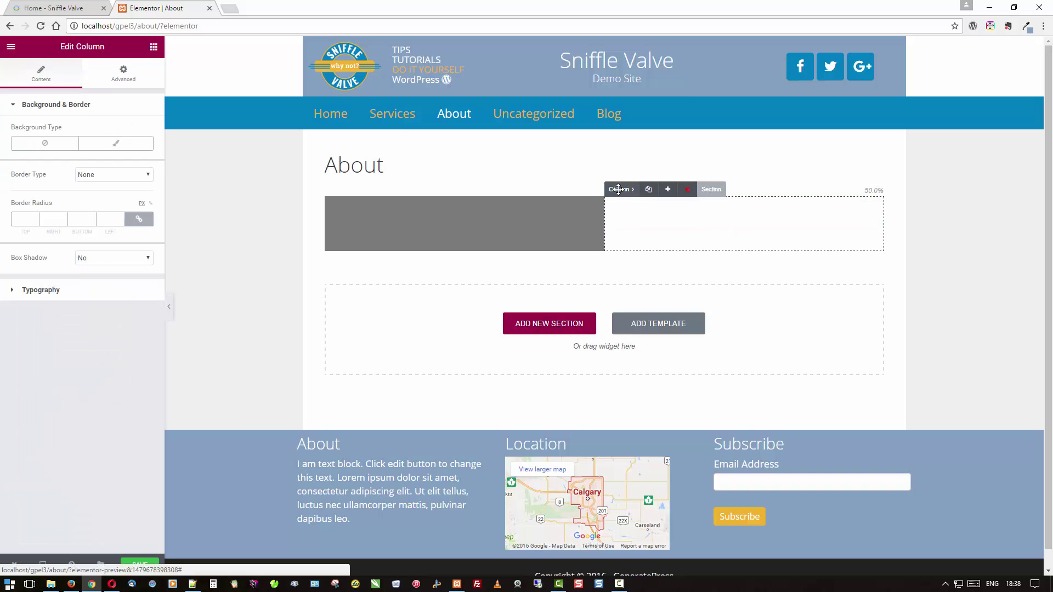
pyautogui.click(129, 144)
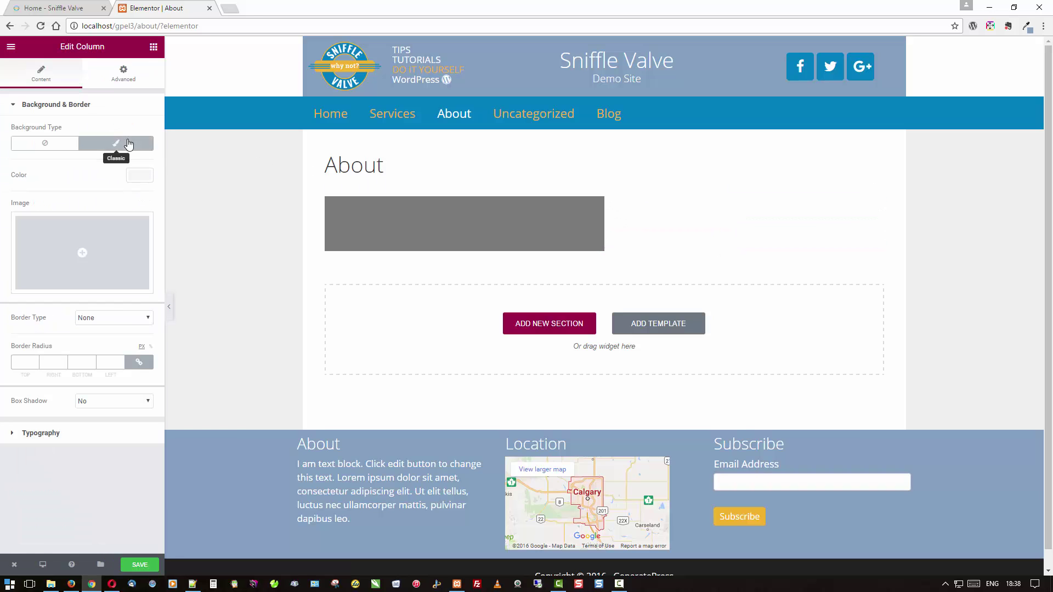
pyautogui.moveTo(629, 190)
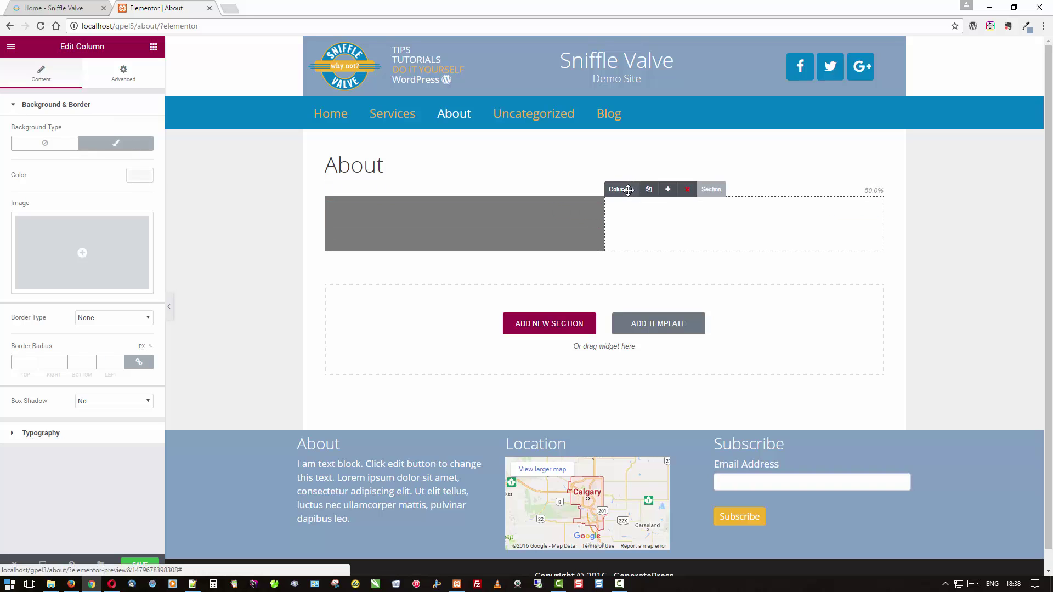
pyautogui.click(140, 175)
pyautogui.click(54, 293)
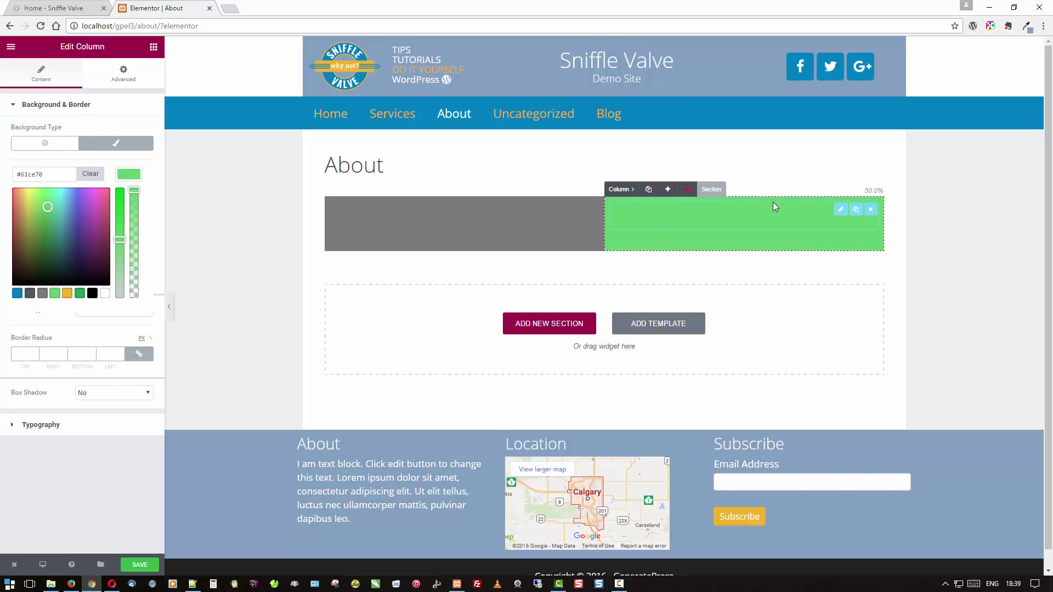
# Nest Columns in the green column, delete one inner column, and add a Heading widget to the other
pyautogui.click(153, 47)
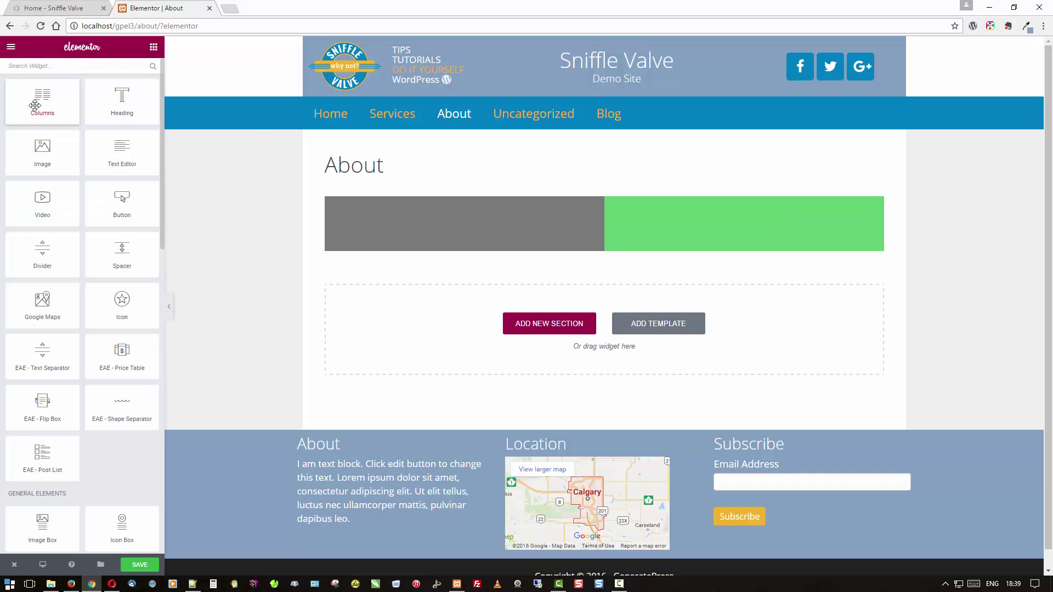
pyautogui.moveTo(40, 98); pyautogui.dragTo(690, 227)
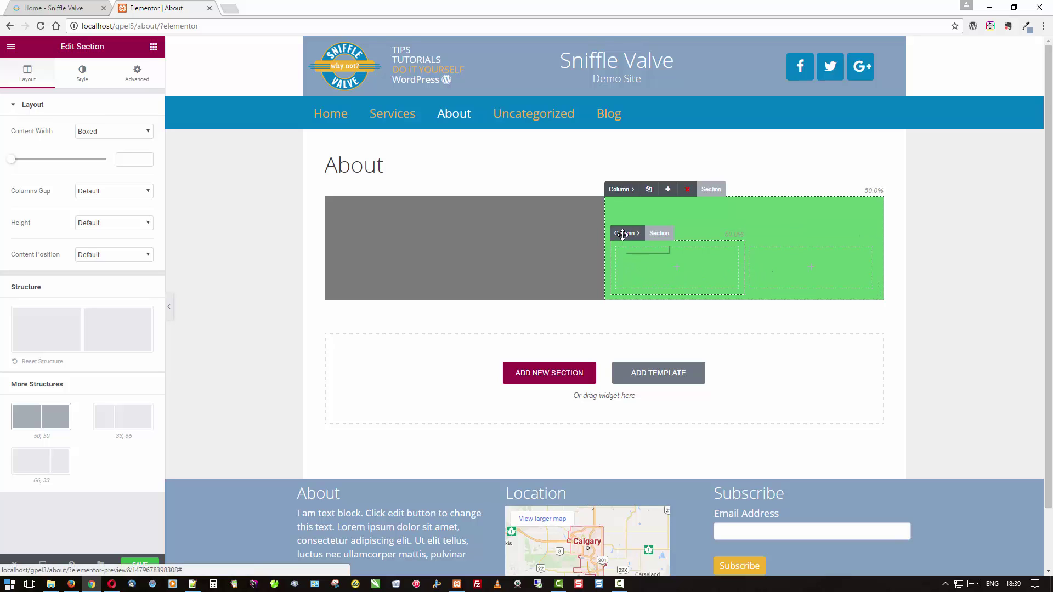
pyautogui.click(623, 234)
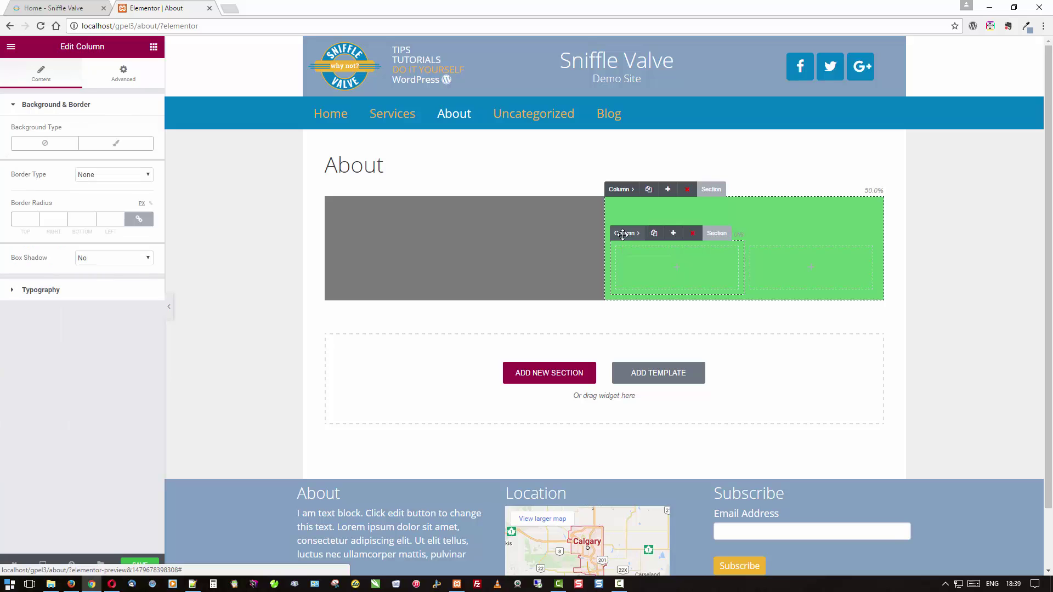
pyautogui.click(693, 235)
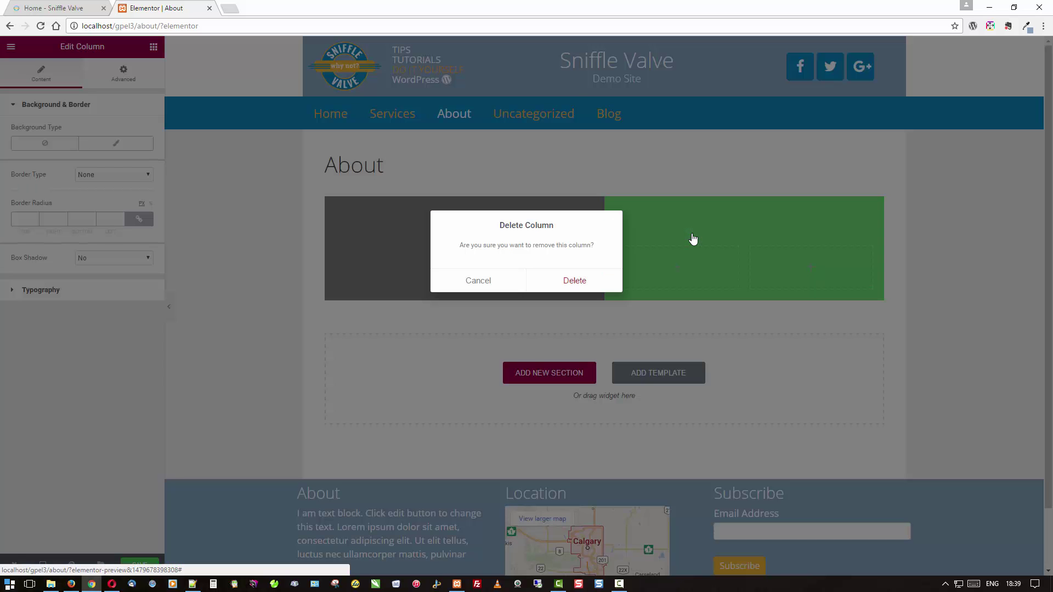
pyautogui.click(574, 280)
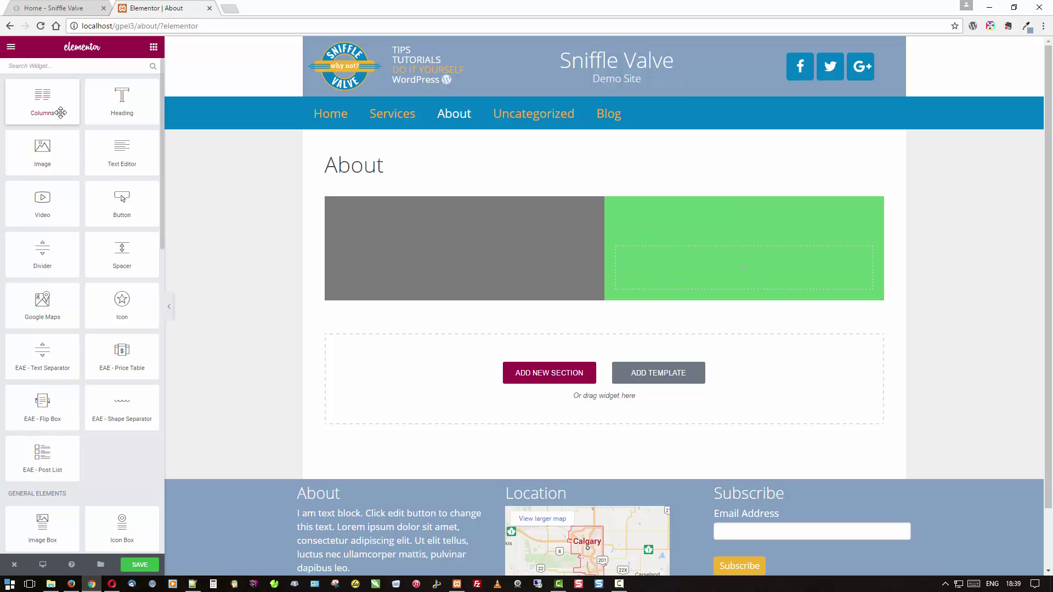
pyautogui.moveTo(122, 104); pyautogui.dragTo(712, 282)
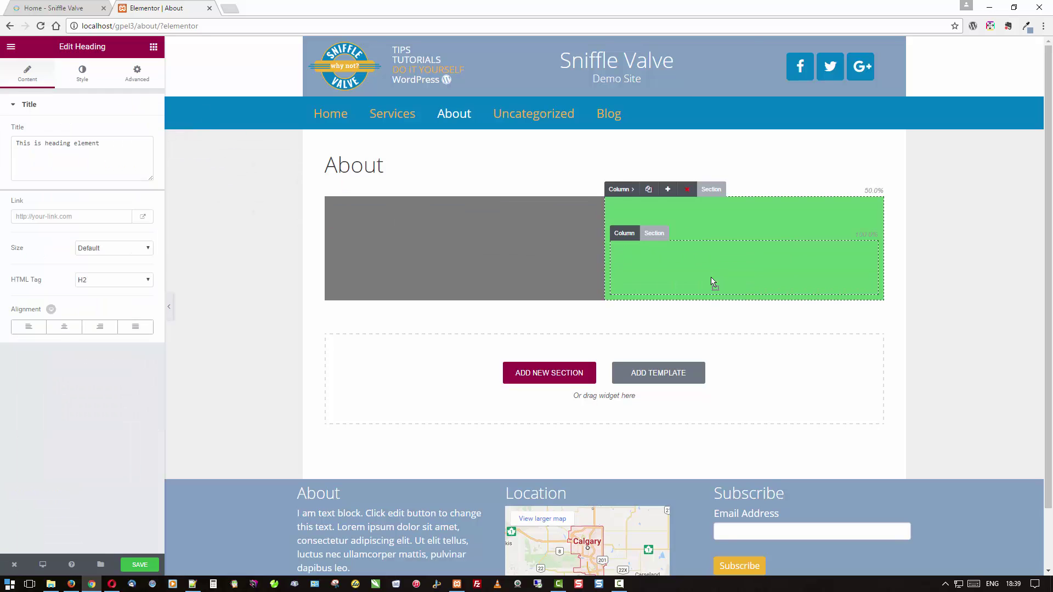
# Make the heading's inner column yellow and set the heading alignment to Center
pyautogui.click(623, 236)
pyautogui.click(132, 146)
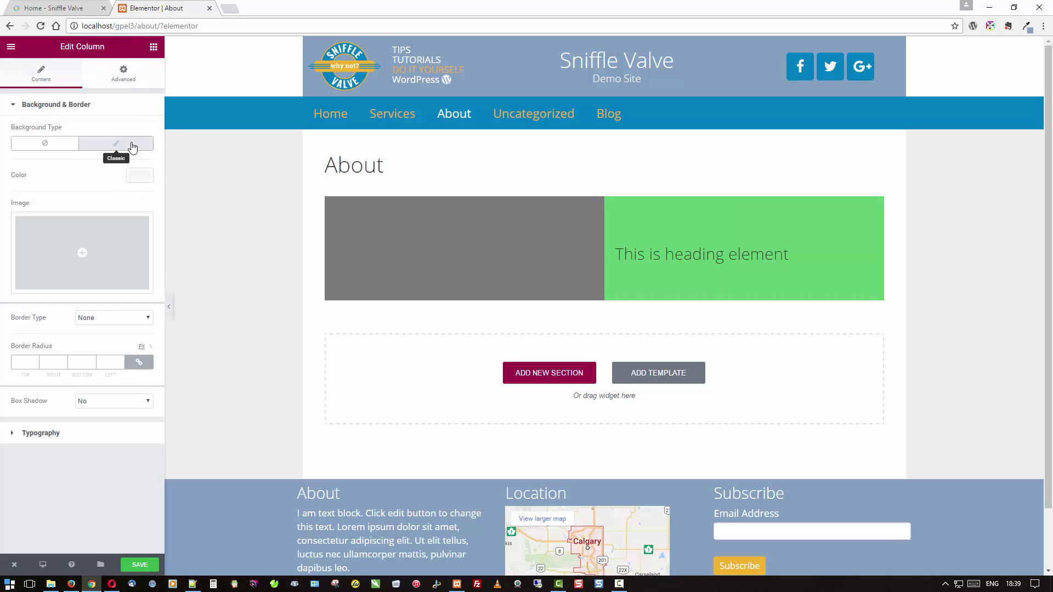
pyautogui.click(140, 175)
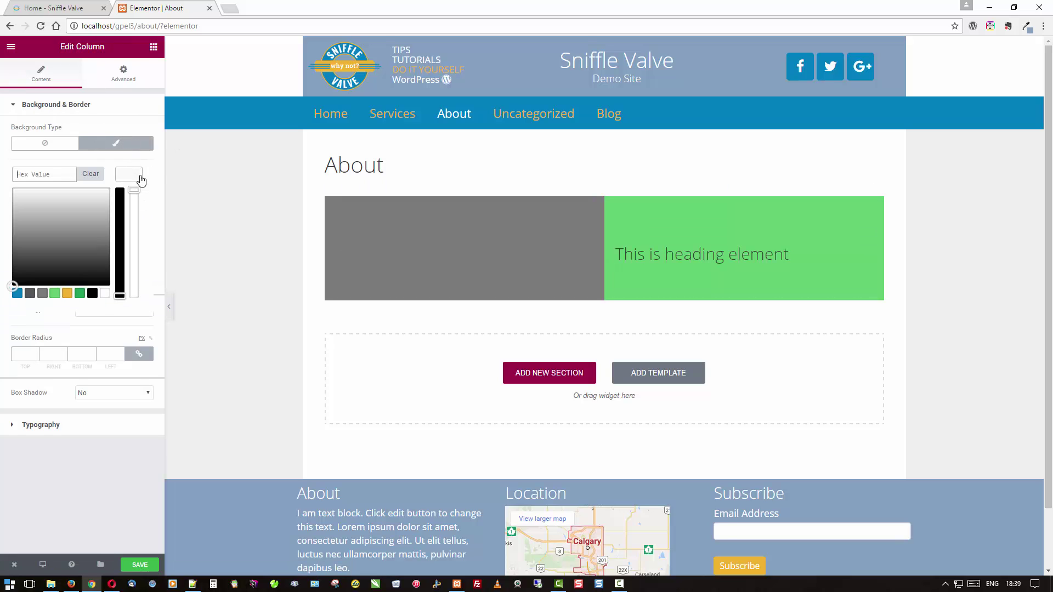
pyautogui.click(65, 294)
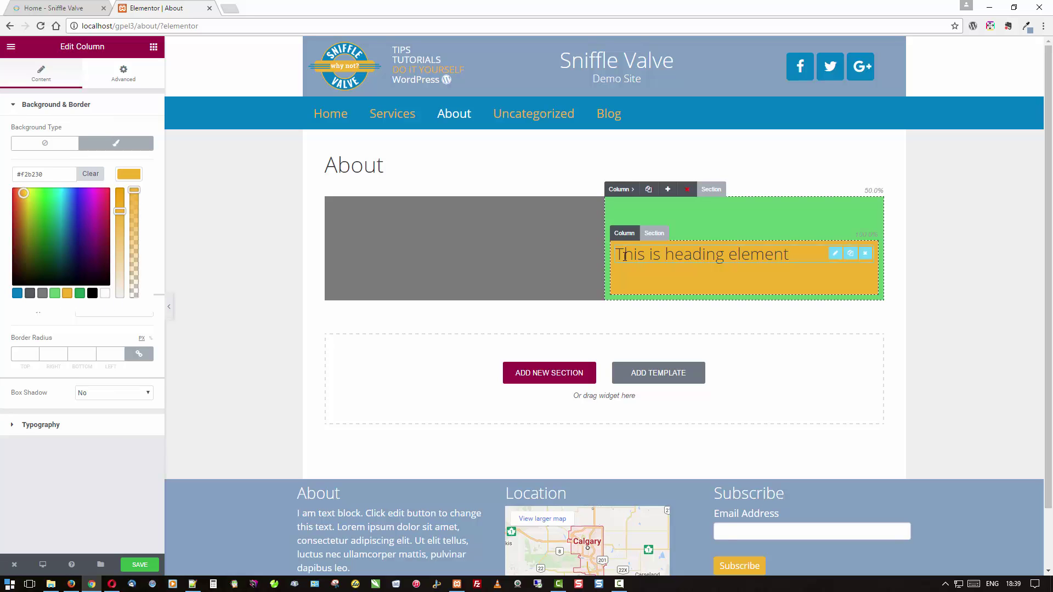
pyautogui.click(674, 246)
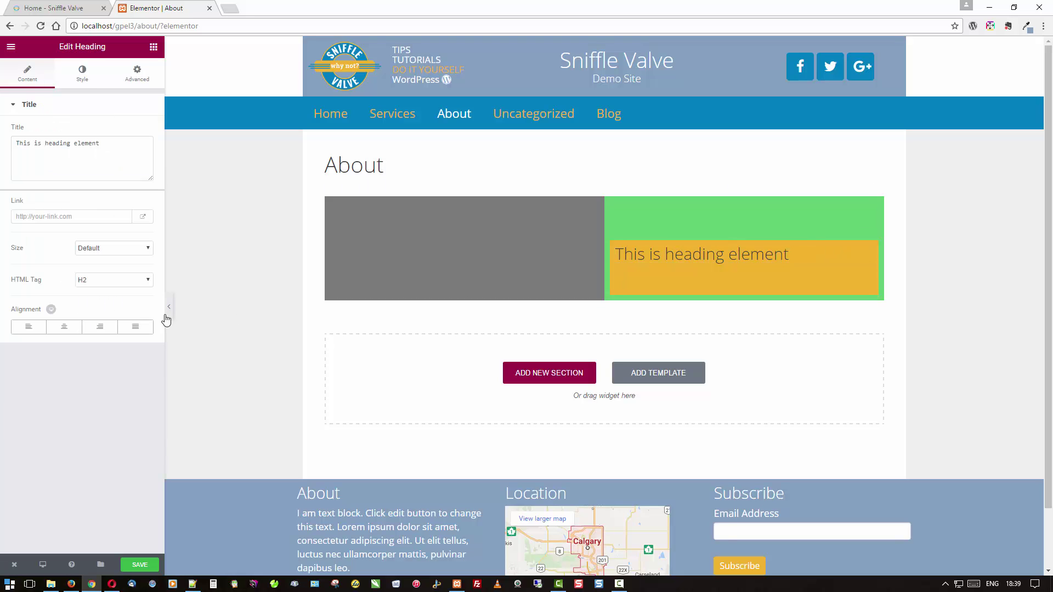
pyautogui.click(65, 329)
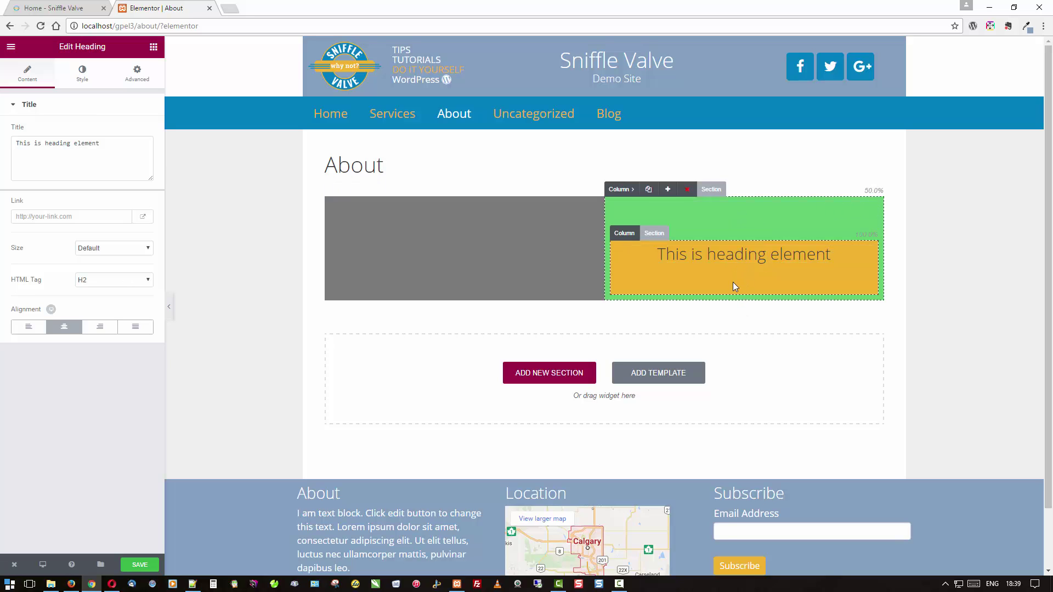
# Add two more inner columns beside the heading column, making three in the row
pyautogui.click(631, 235)
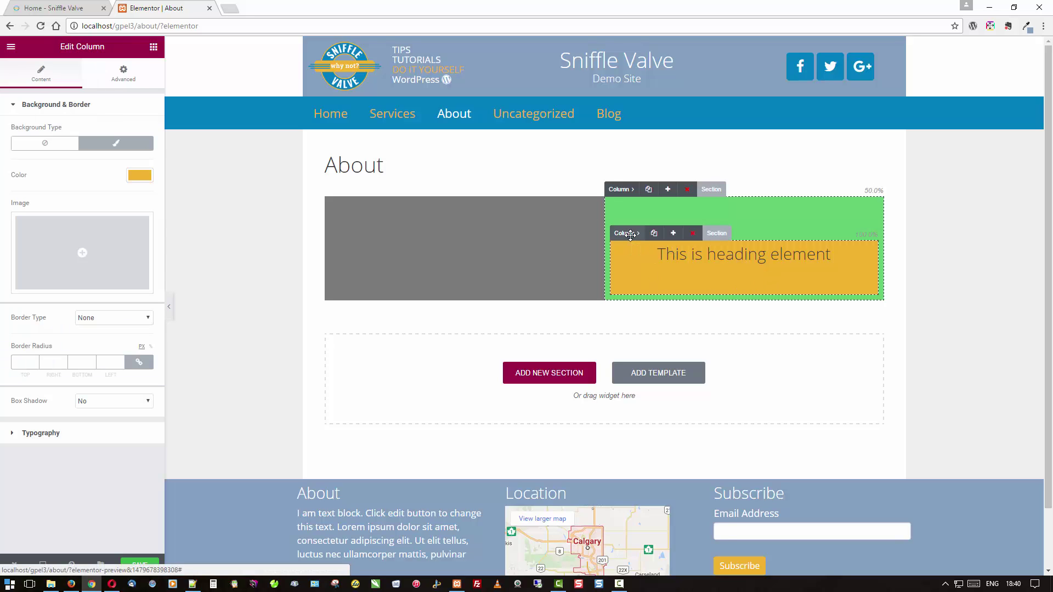
pyautogui.click(674, 235)
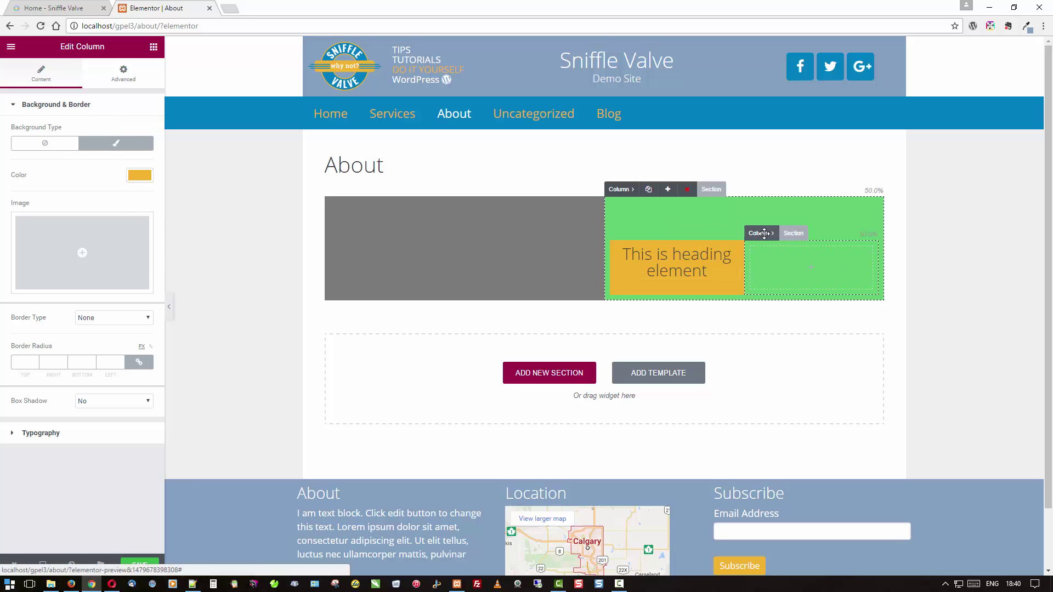
pyautogui.click(764, 234)
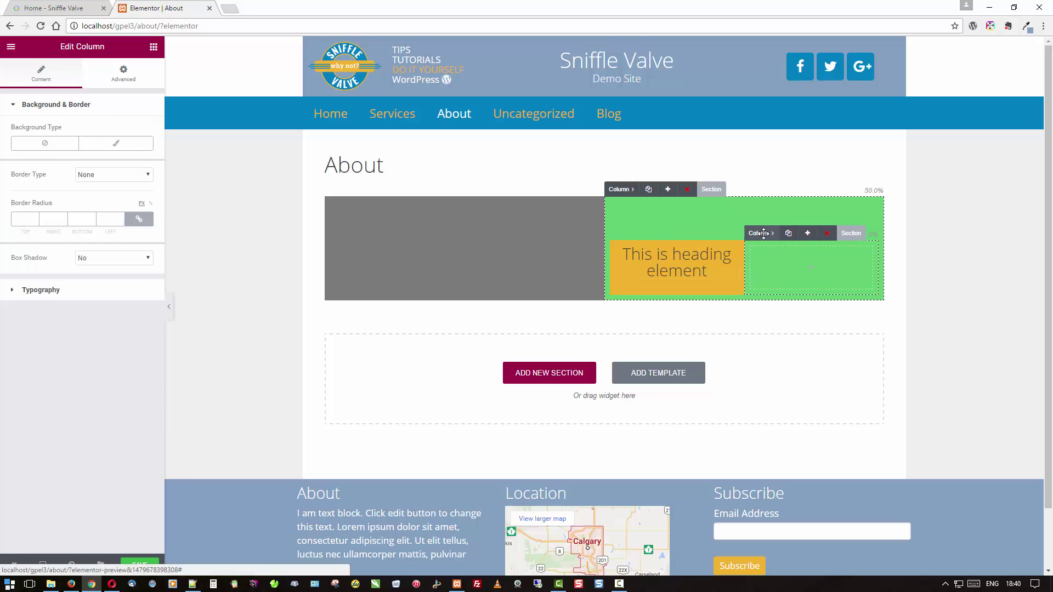
pyautogui.click(807, 235)
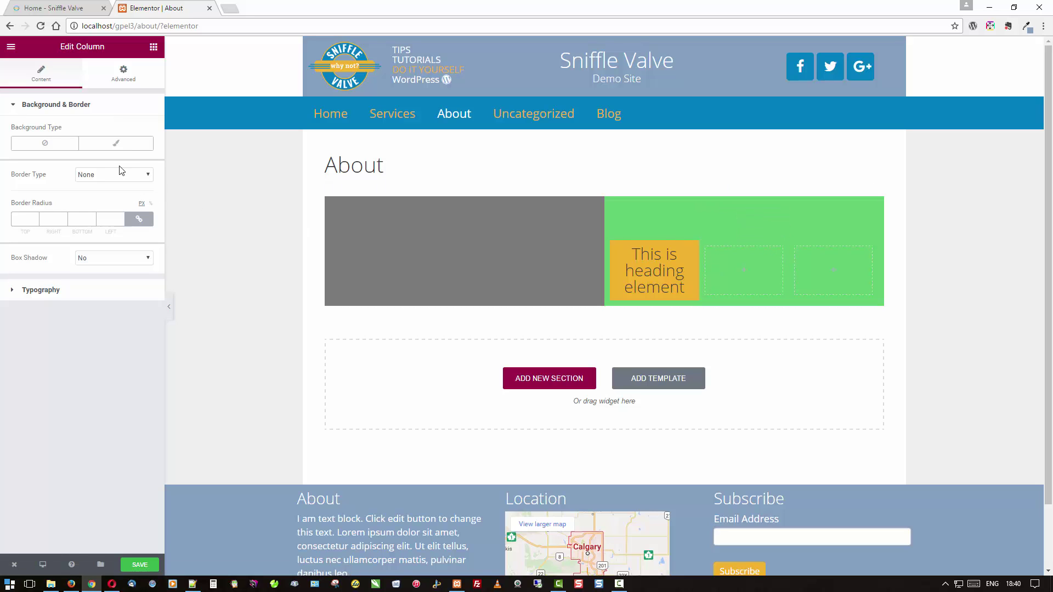
# Give the middle inner column a Classic blue background
pyautogui.click(122, 143)
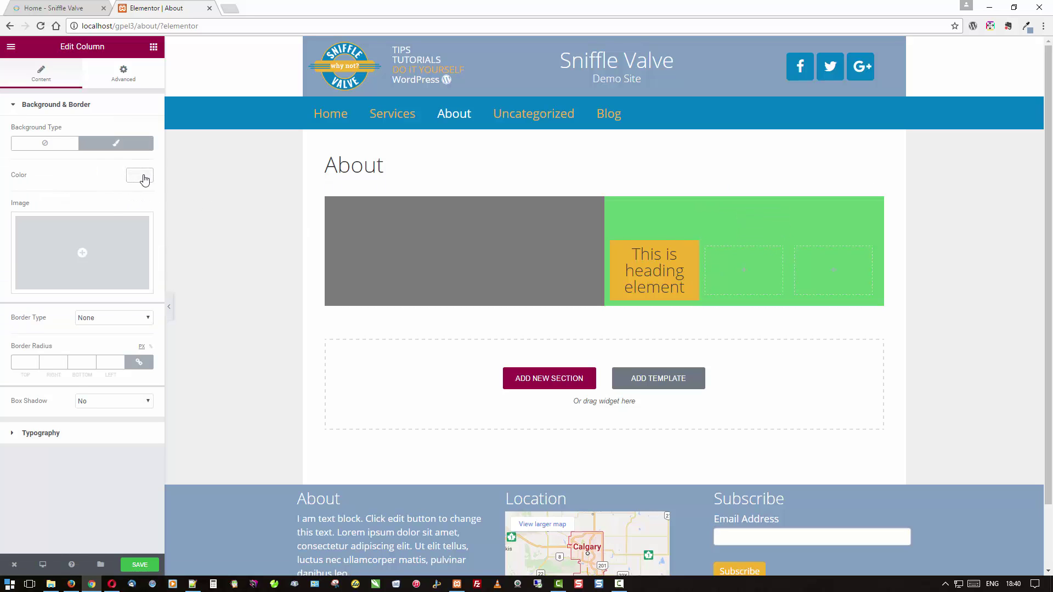
pyautogui.click(141, 176)
pyautogui.click(17, 295)
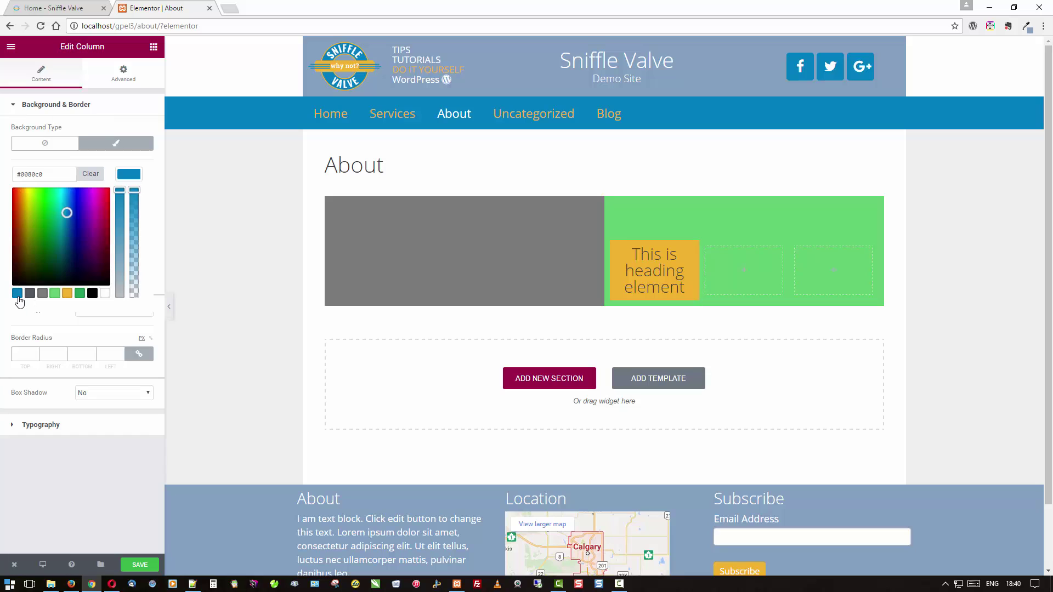
pyautogui.click(154, 220)
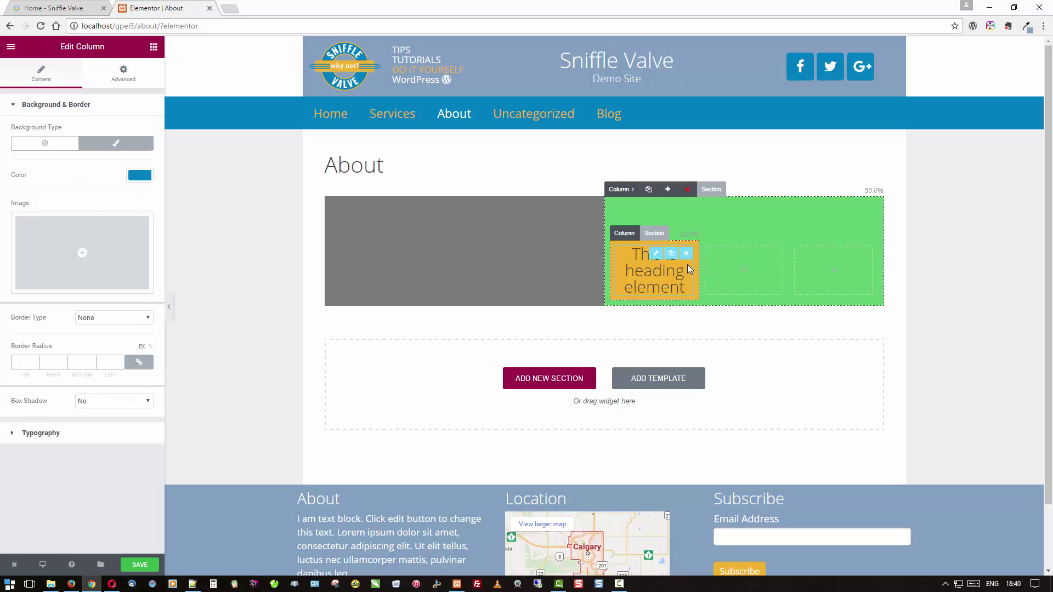
# Add a Spacer widget into the empty right inner column
pyautogui.click(158, 49)
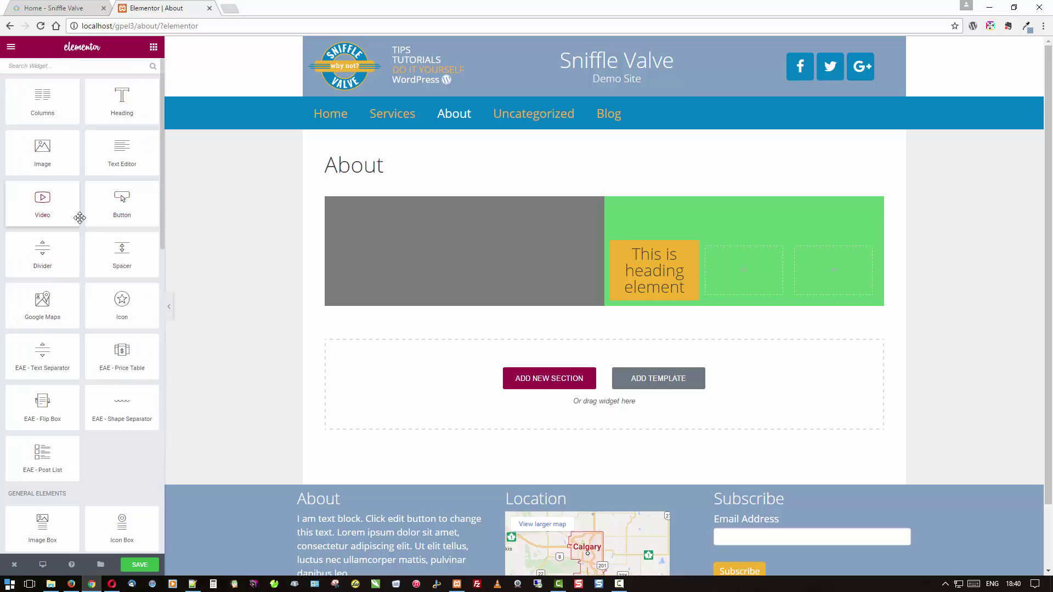
pyautogui.moveTo(96, 258); pyautogui.dragTo(713, 272)
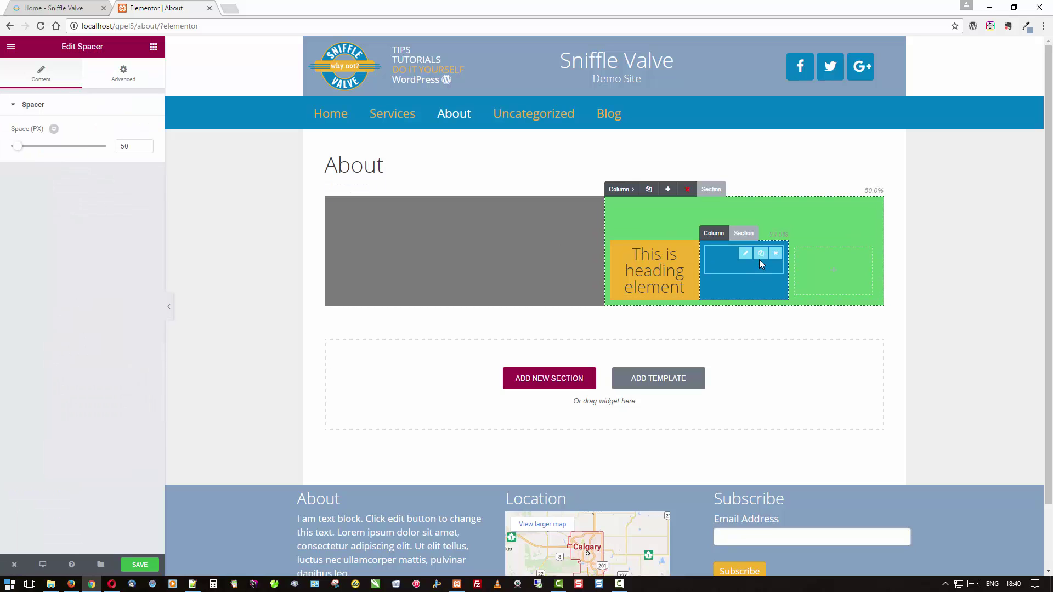
pyautogui.moveTo(737, 292); pyautogui.dragTo(827, 270)
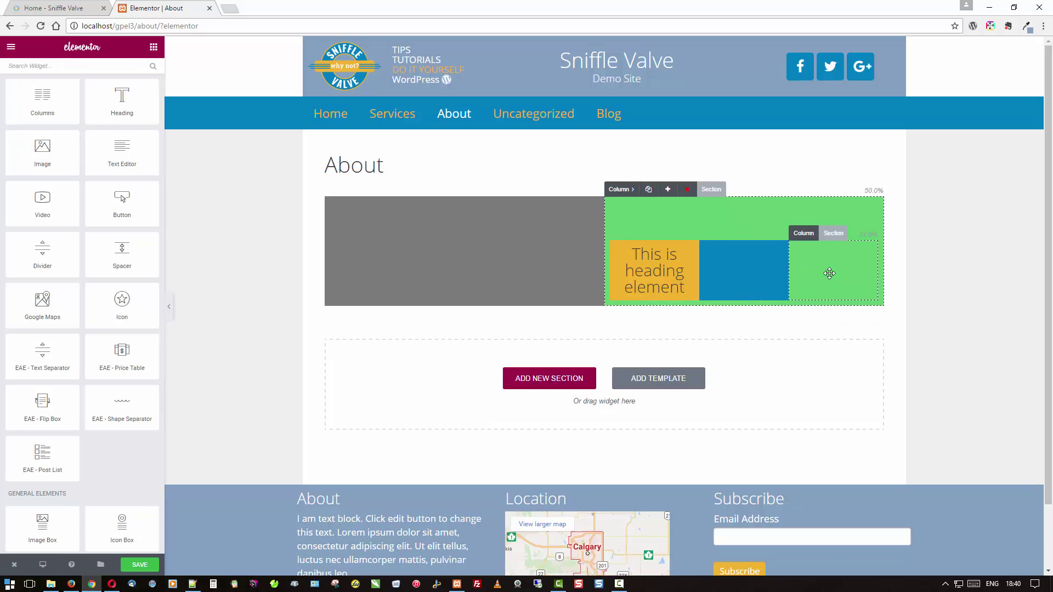
# Give the right inner column a Classic green background
pyautogui.click(804, 229)
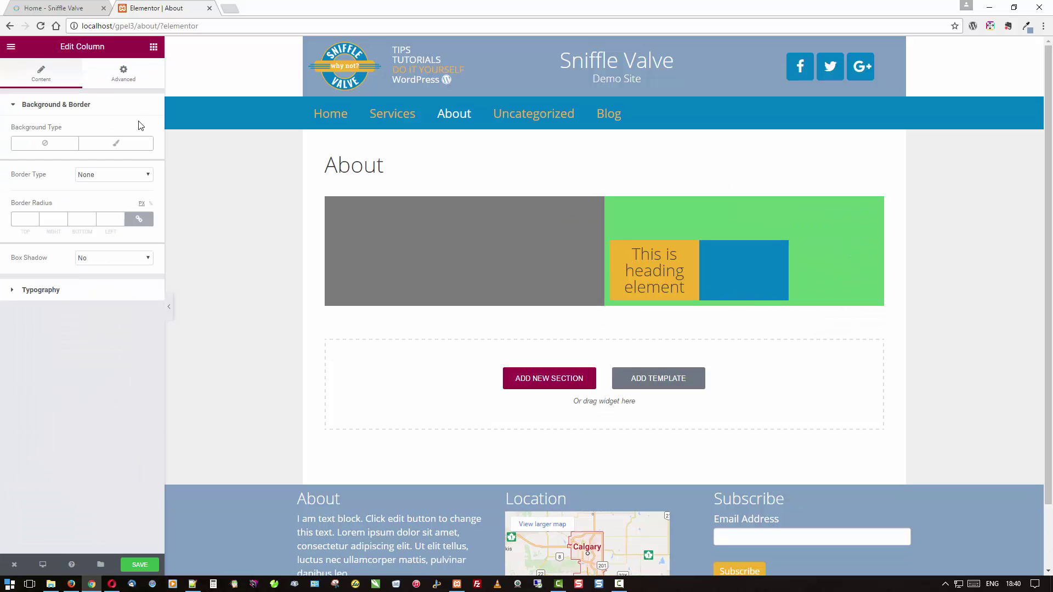
pyautogui.click(121, 144)
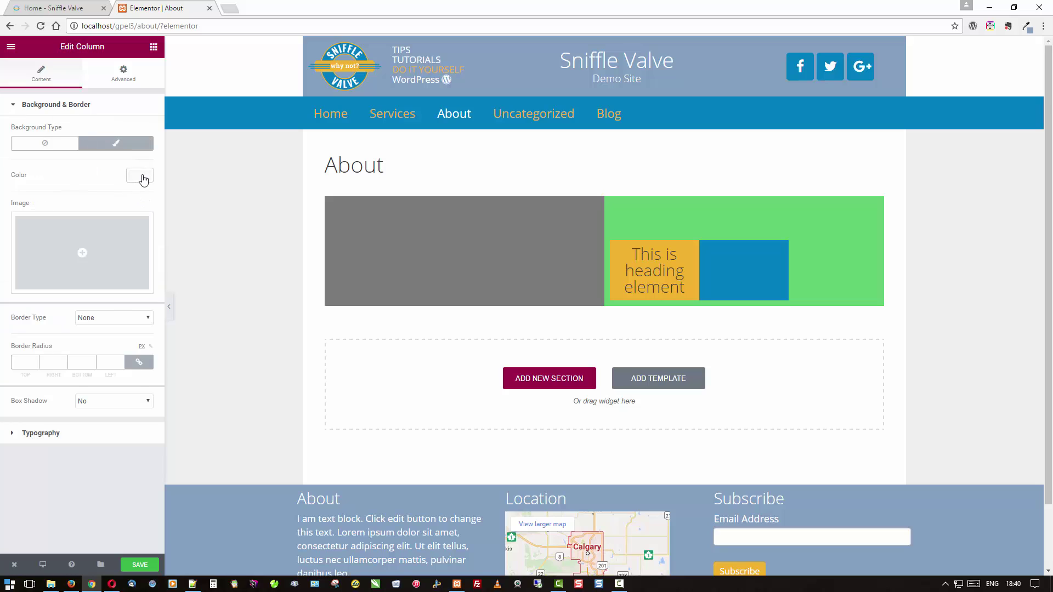
pyautogui.click(141, 176)
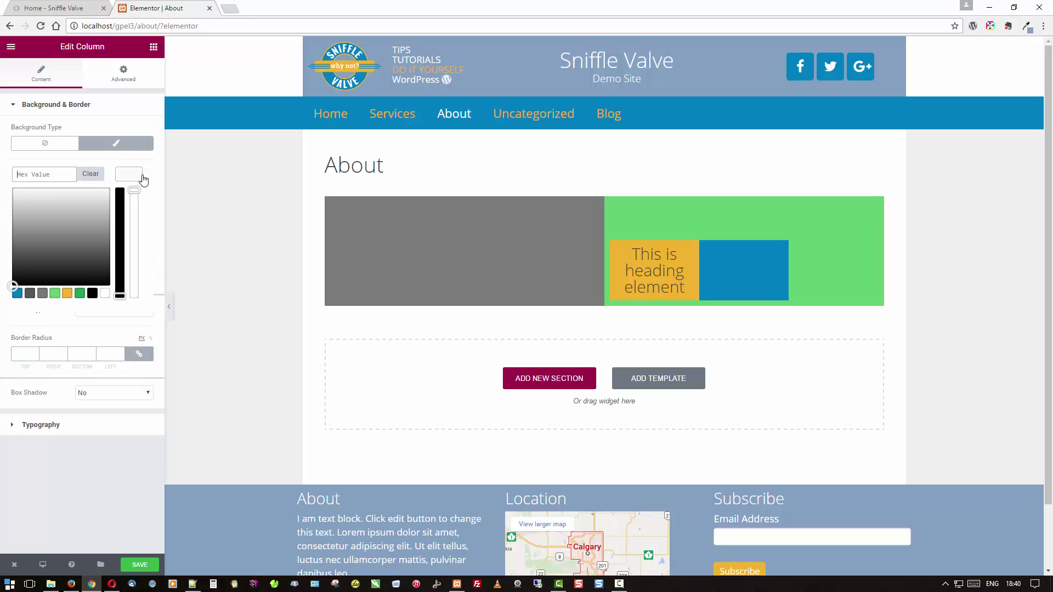
pyautogui.click(79, 295)
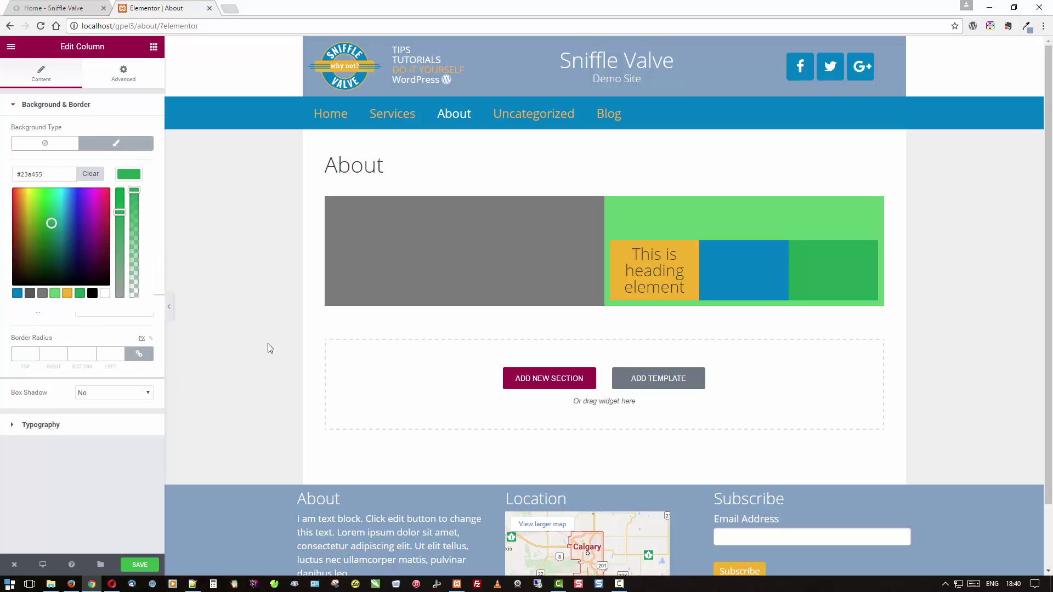
pyautogui.click(893, 333)
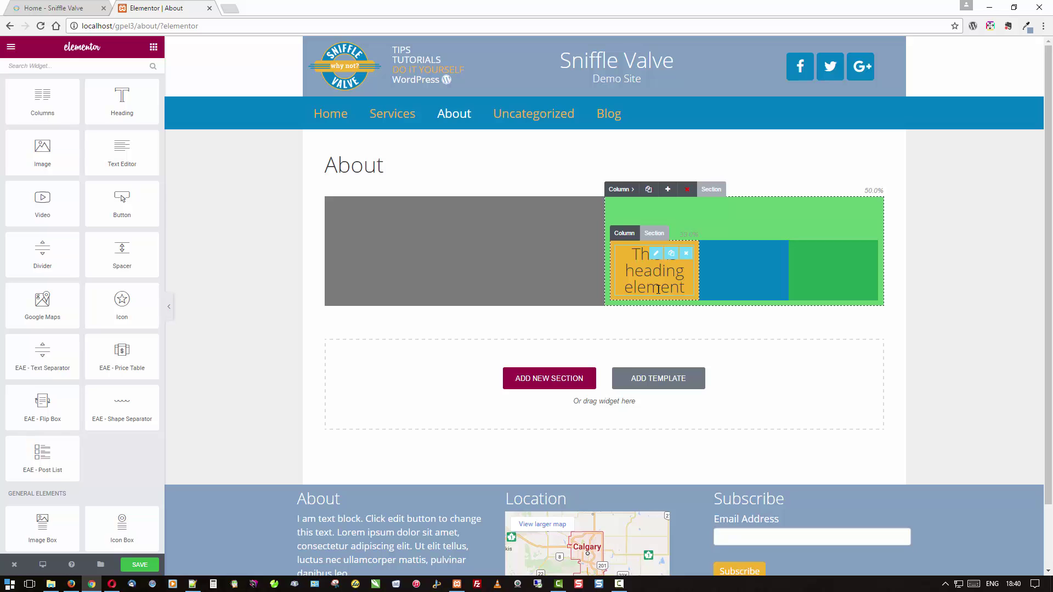
# Duplicate the inner row and make the lower heading column dark green
pyautogui.click(655, 234)
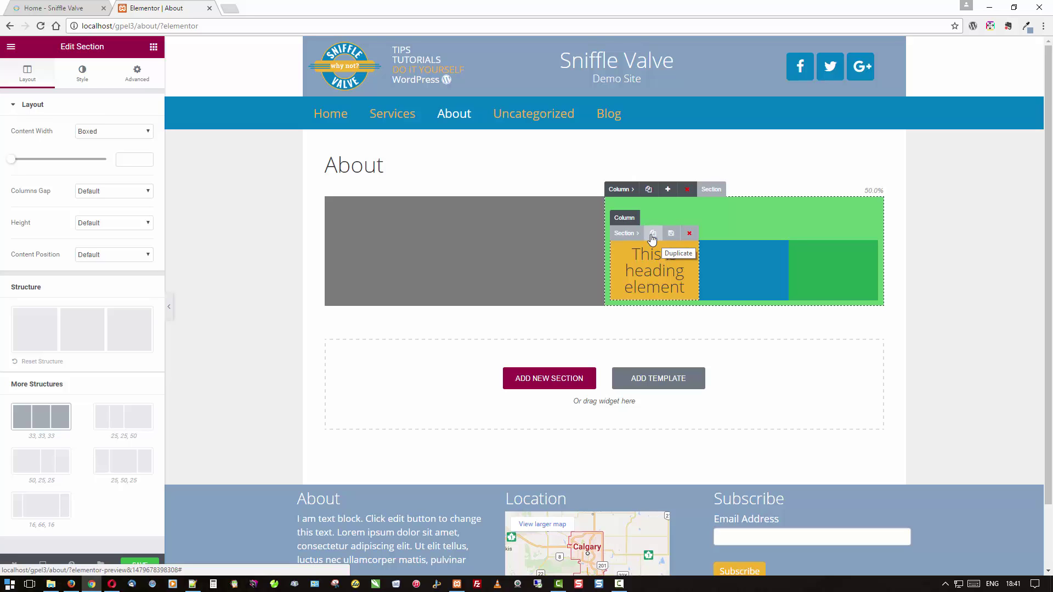
pyautogui.click(653, 235)
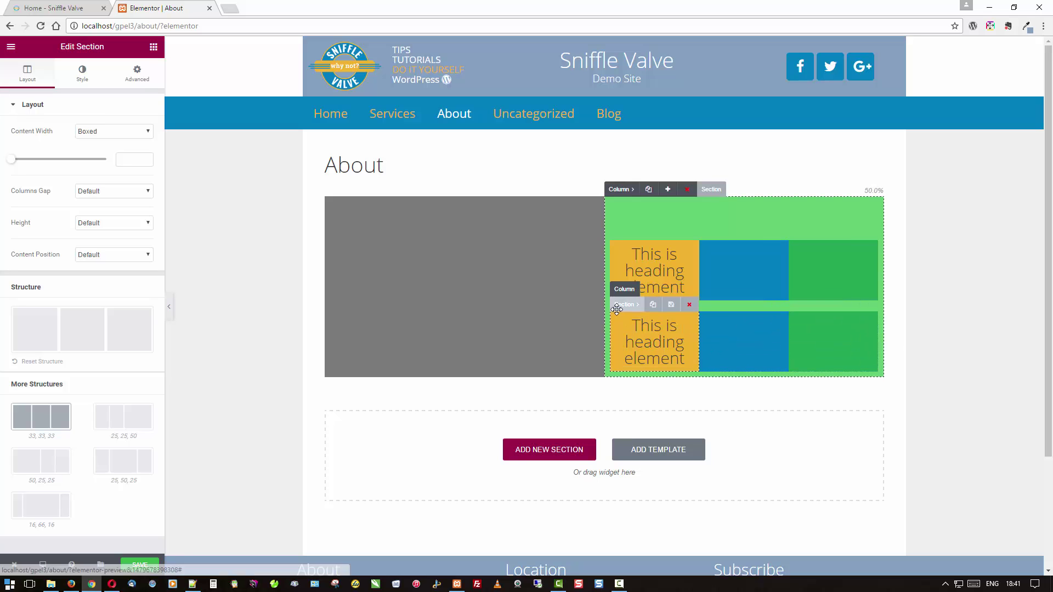
pyautogui.click(620, 290)
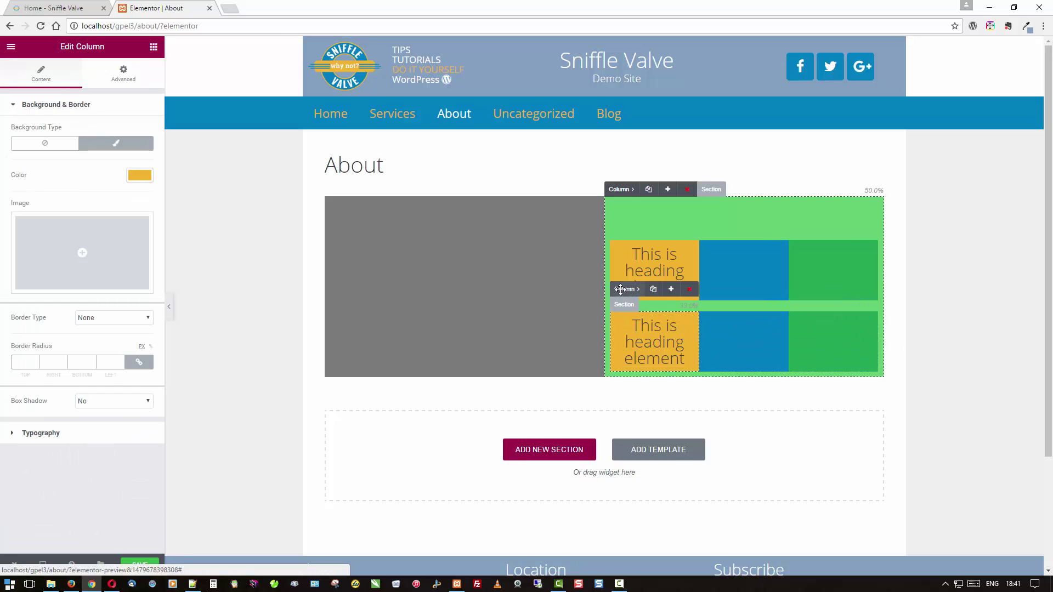
pyautogui.click(139, 175)
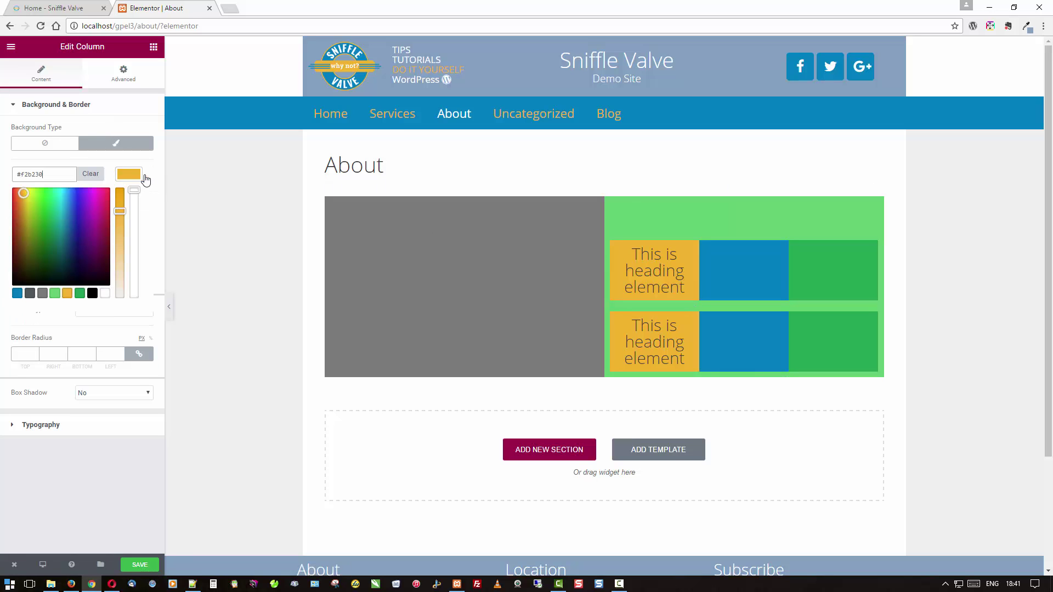
pyautogui.click(80, 293)
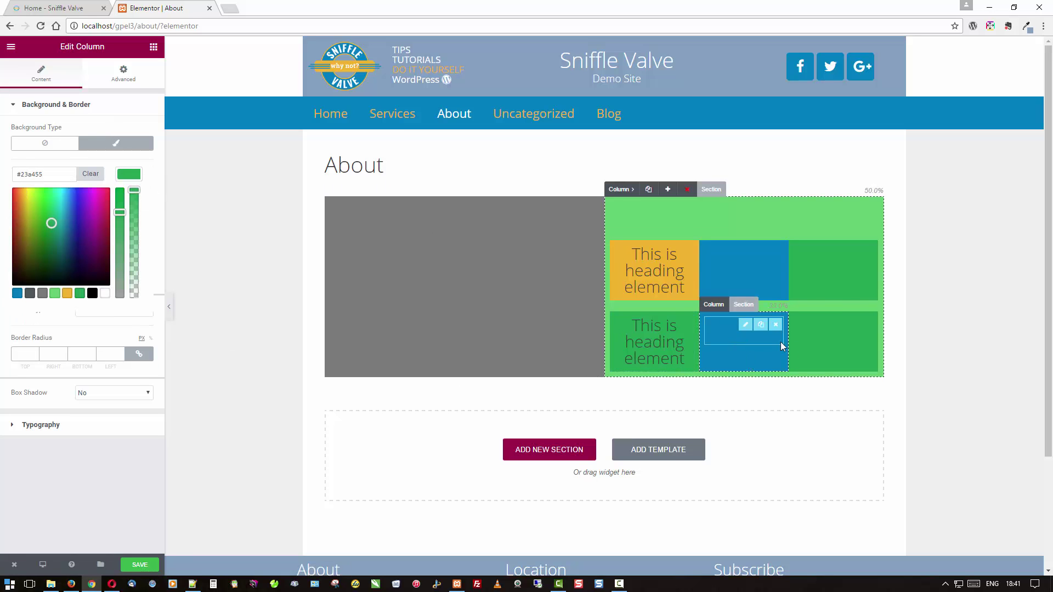
# Make the lower middle inner column dark grey
pyautogui.click(712, 305)
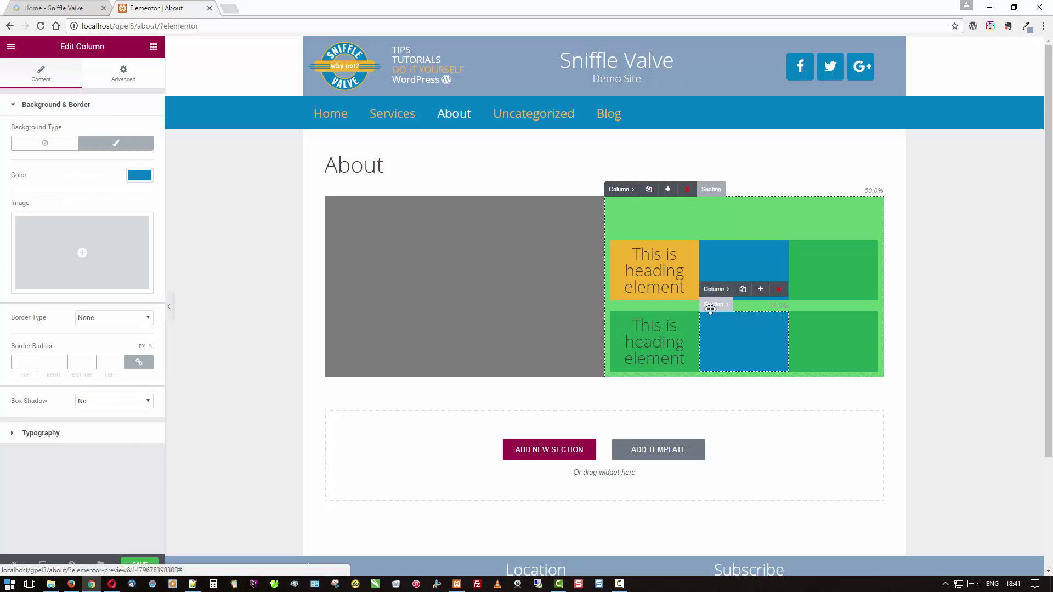
pyautogui.click(139, 175)
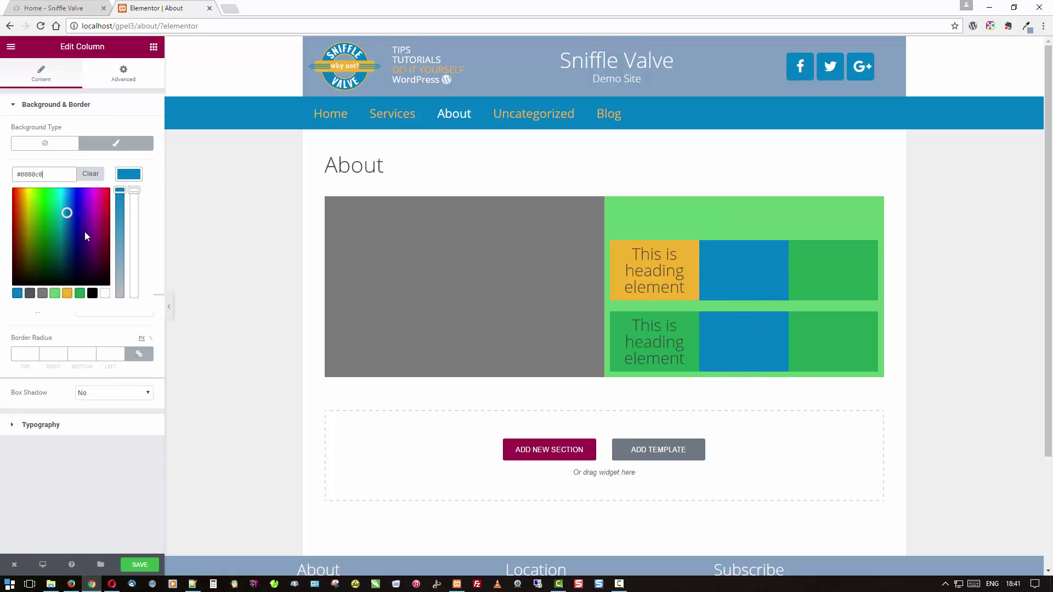
pyautogui.click(55, 293)
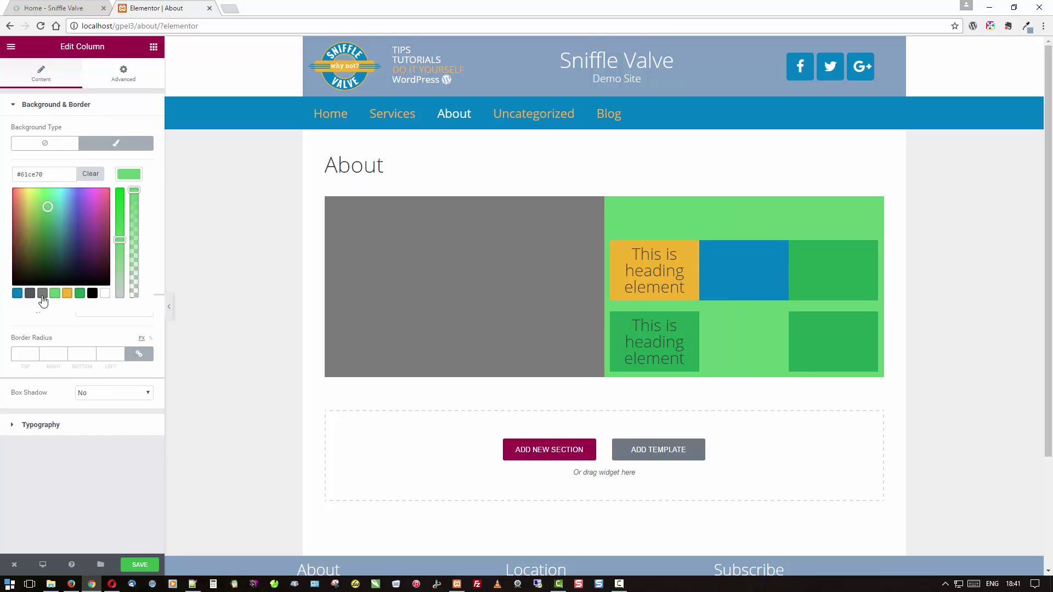
pyautogui.click(31, 293)
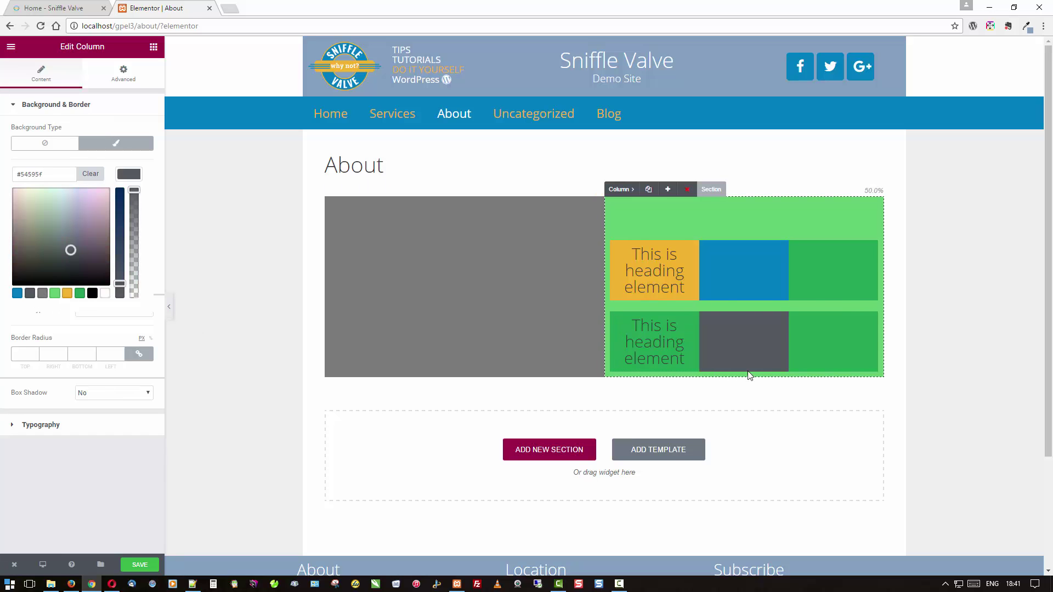
# Make the lower-right inner column blue
pyautogui.click(804, 305)
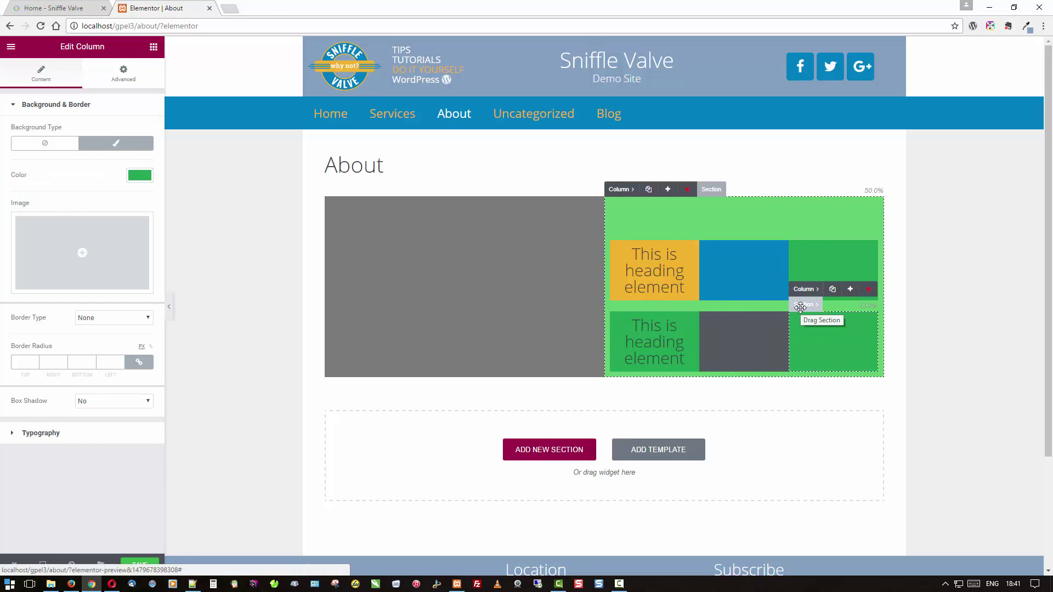
pyautogui.click(135, 177)
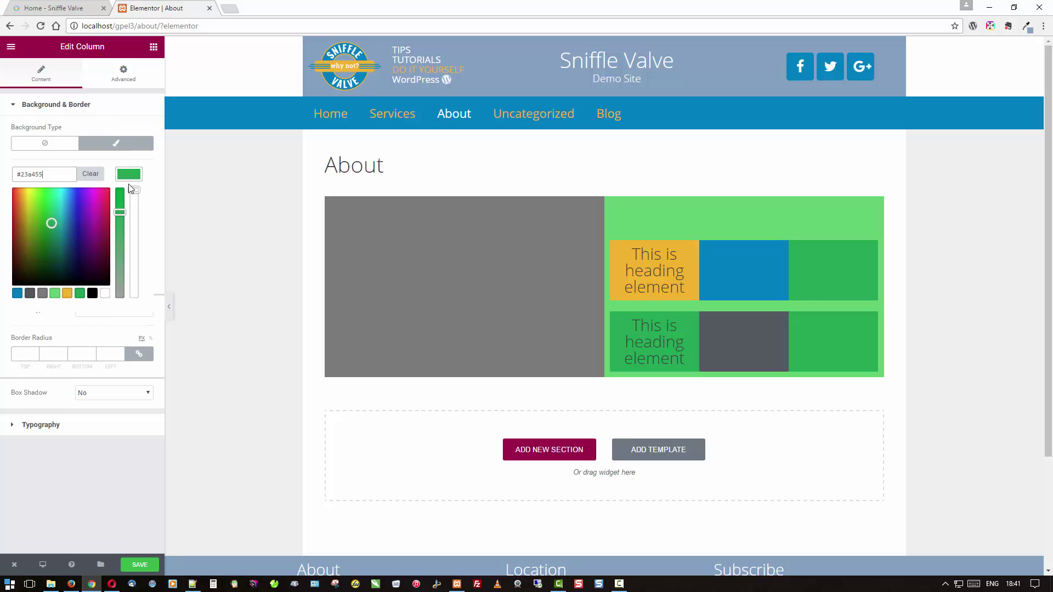
pyautogui.click(17, 294)
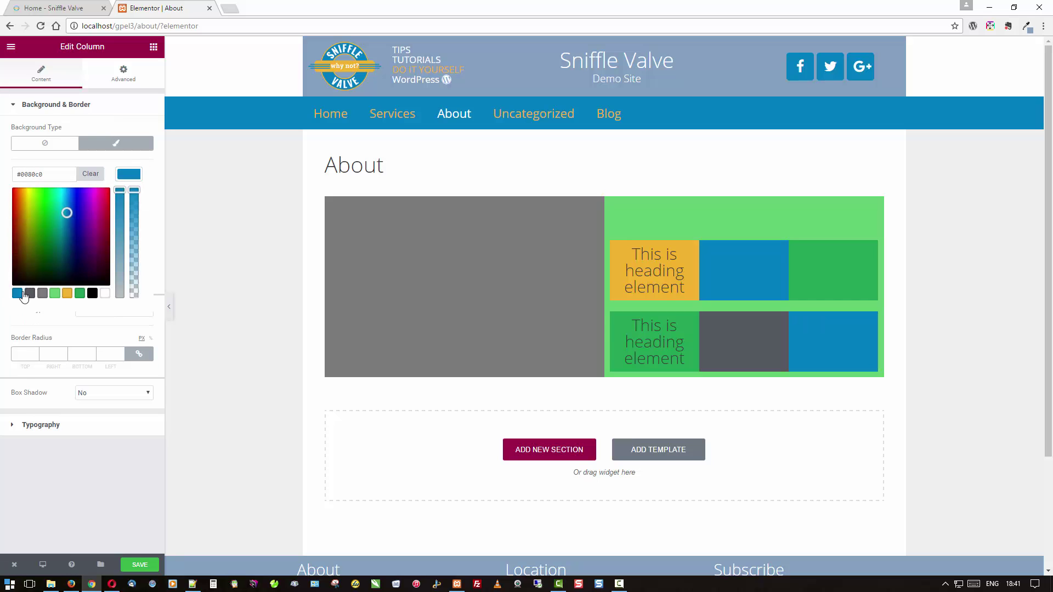
pyautogui.click(218, 303)
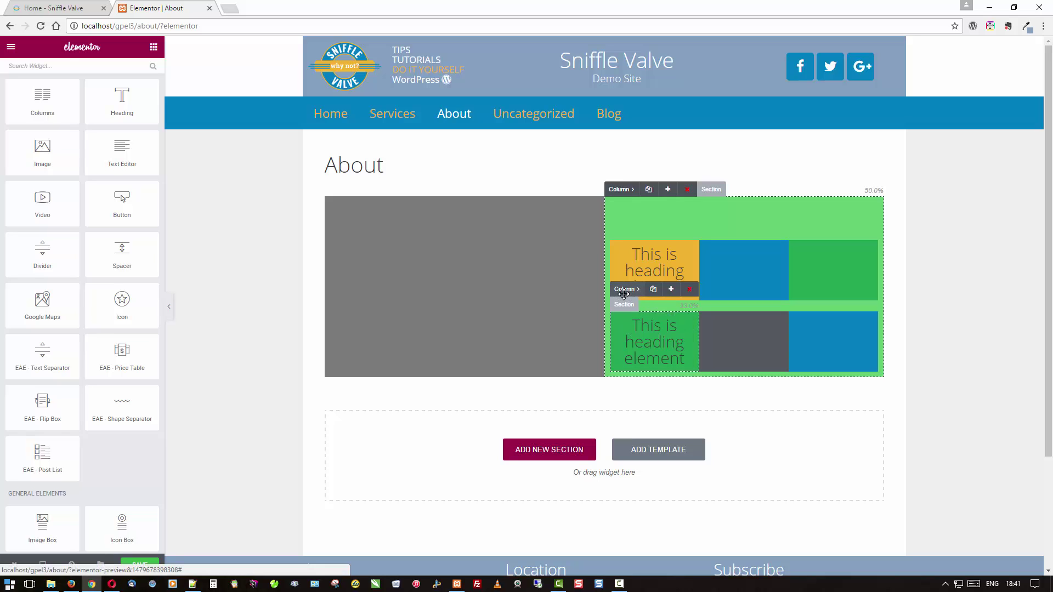
# Delete the lower row's green heading column and drop a Heading at the top of the green column
pyautogui.click(624, 294)
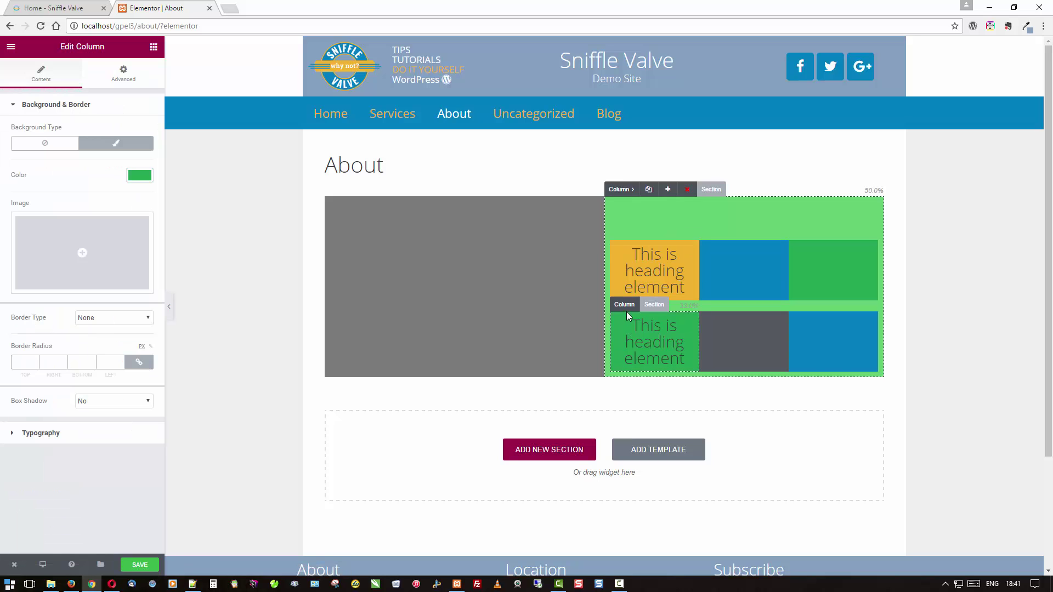
pyautogui.moveTo(627, 307)
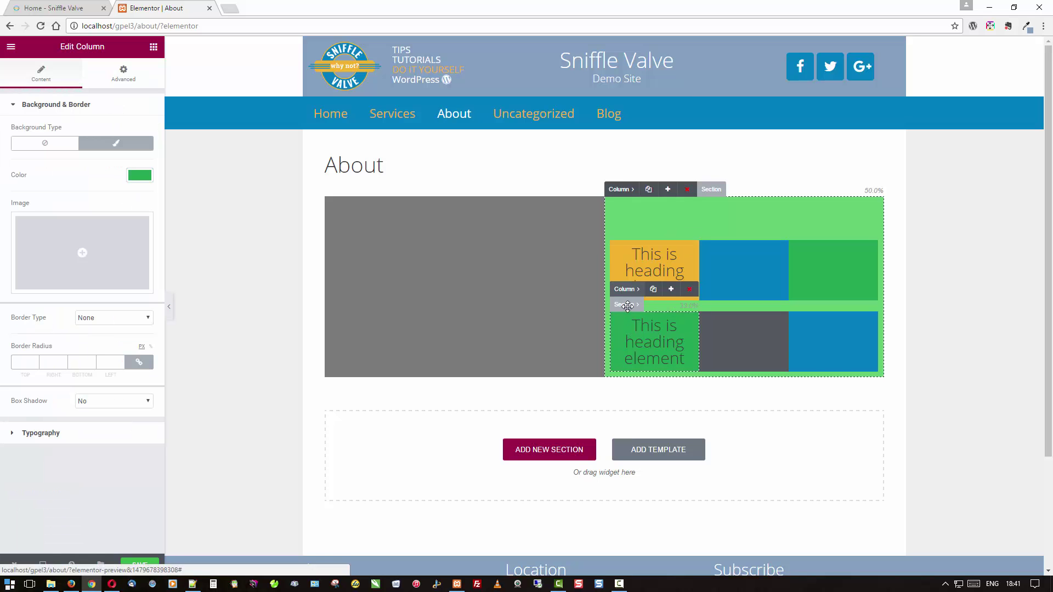
pyautogui.click(690, 289)
pyautogui.click(604, 285)
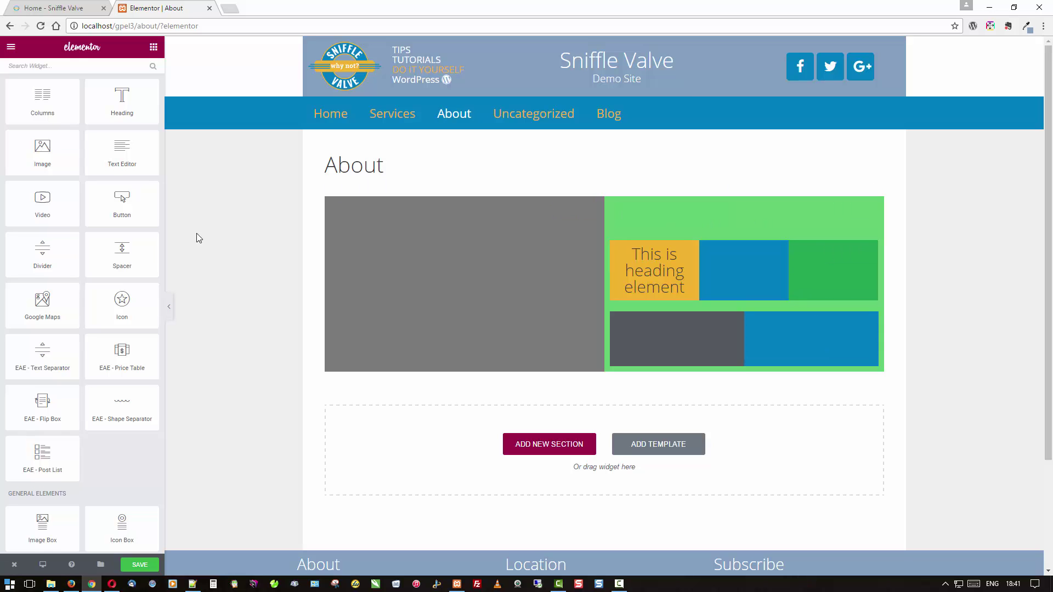
pyautogui.moveTo(131, 90); pyautogui.dragTo(780, 219)
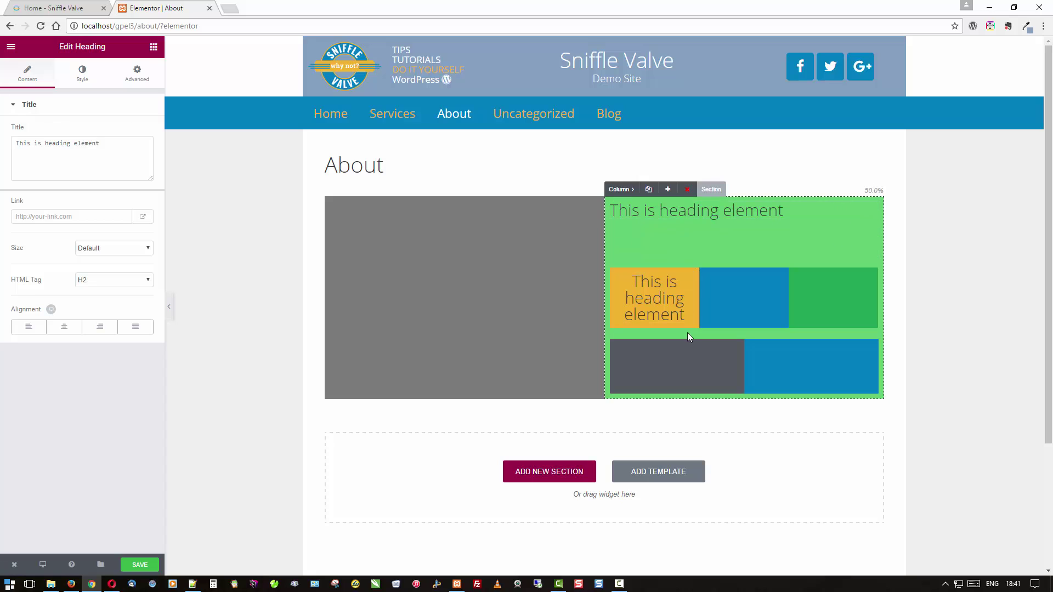
# Add a second Heading widget inside the lower blue inner column
pyautogui.click(153, 47)
pyautogui.moveTo(136, 93); pyautogui.dragTo(824, 371)
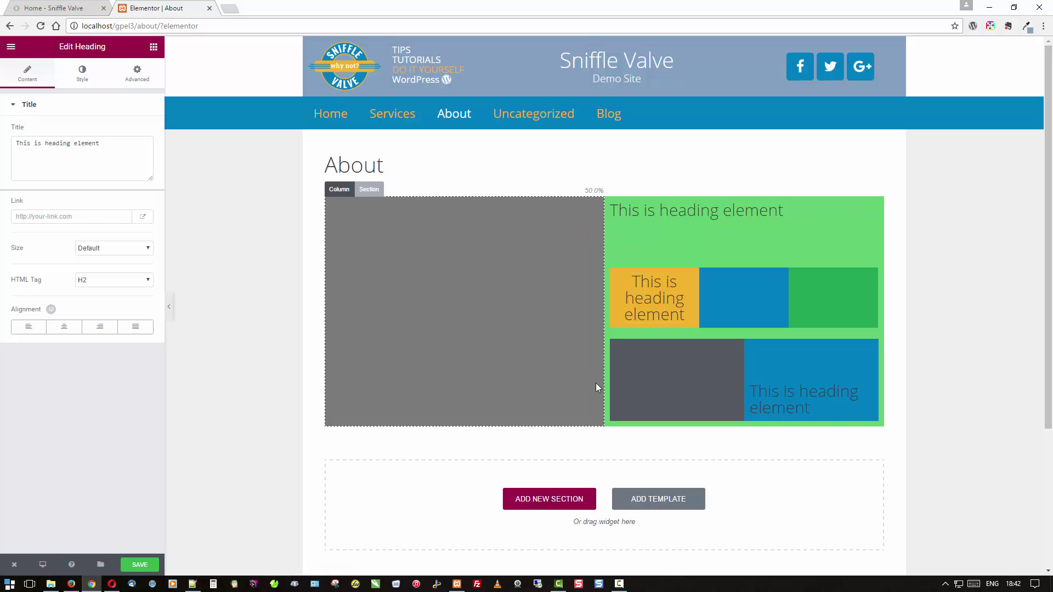
# Set the outer section's Columns Gap to Wide
pyautogui.click(365, 190)
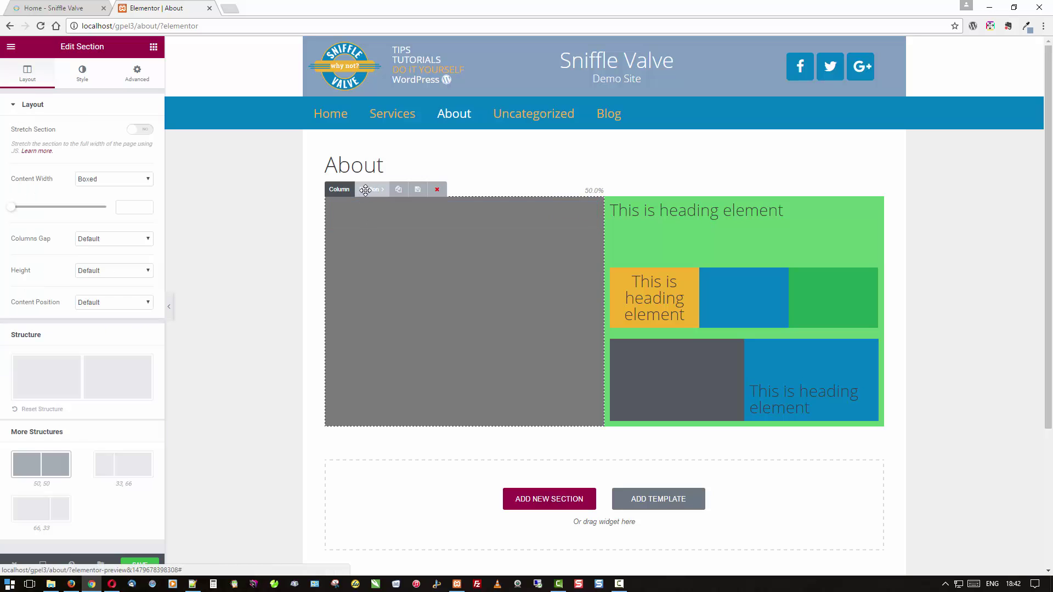
pyautogui.click(124, 238)
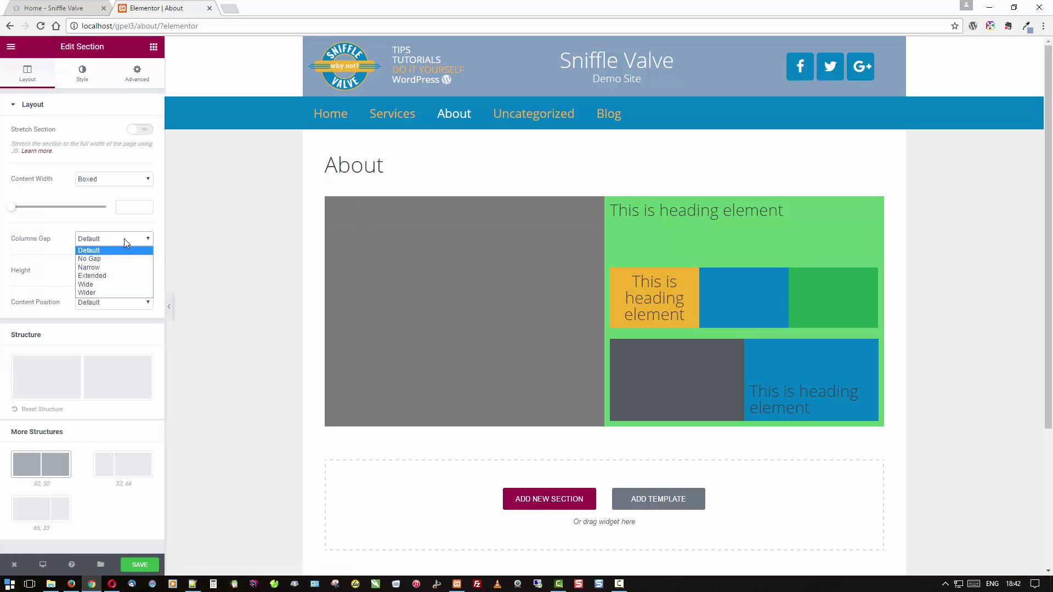
pyautogui.click(122, 286)
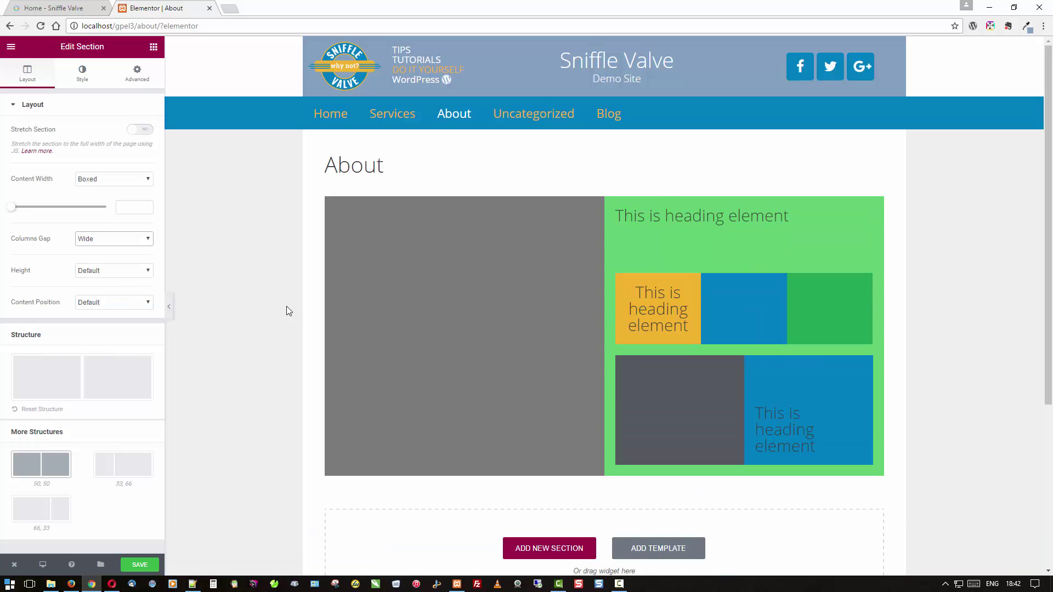
# Unlink the gray column's margins and set its right margin to 14 px
pyautogui.click(340, 189)
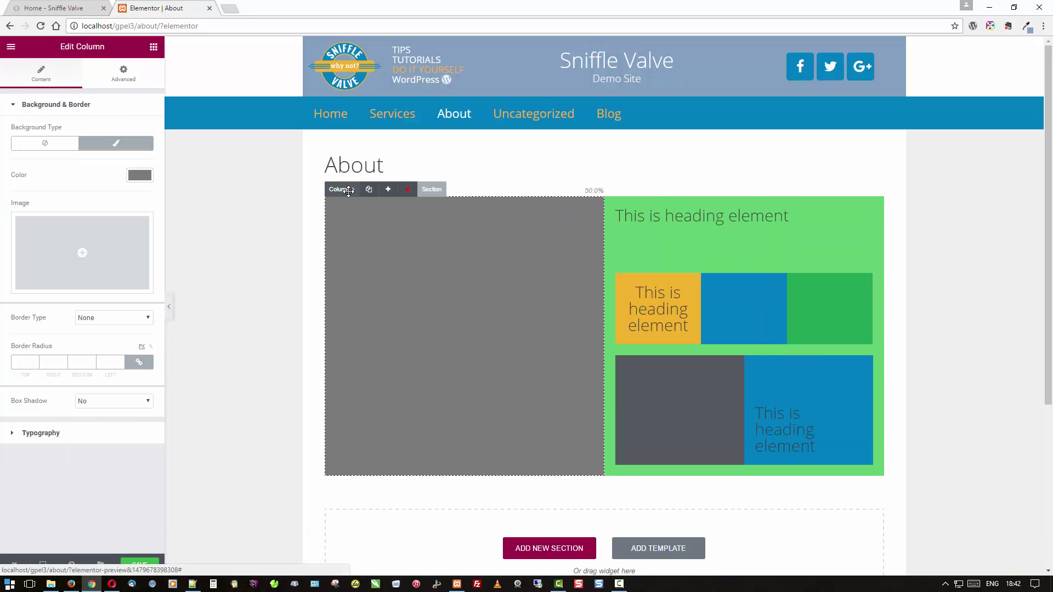
pyautogui.click(122, 72)
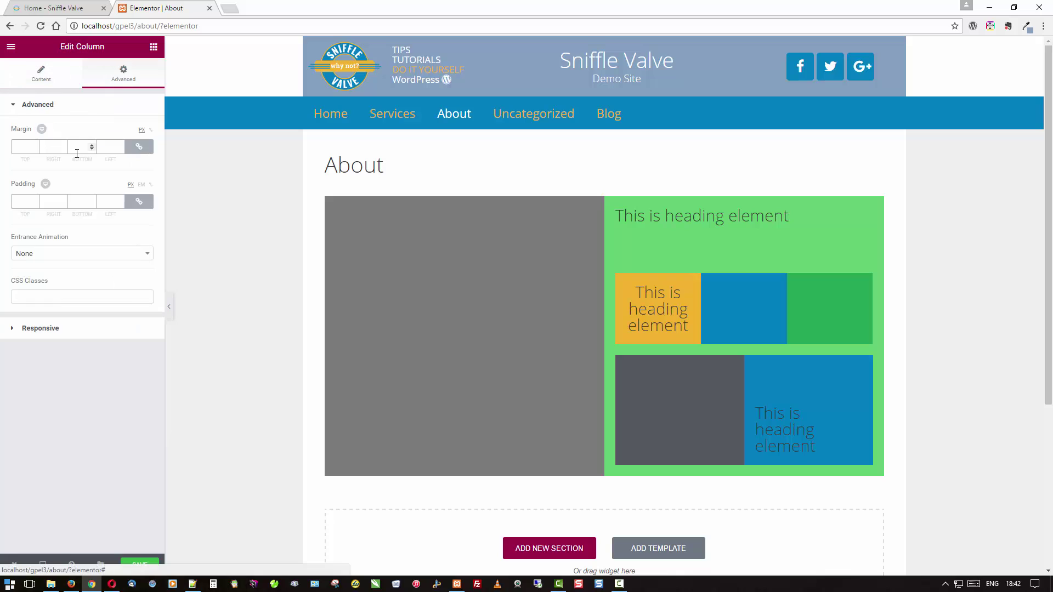
pyautogui.click(136, 147)
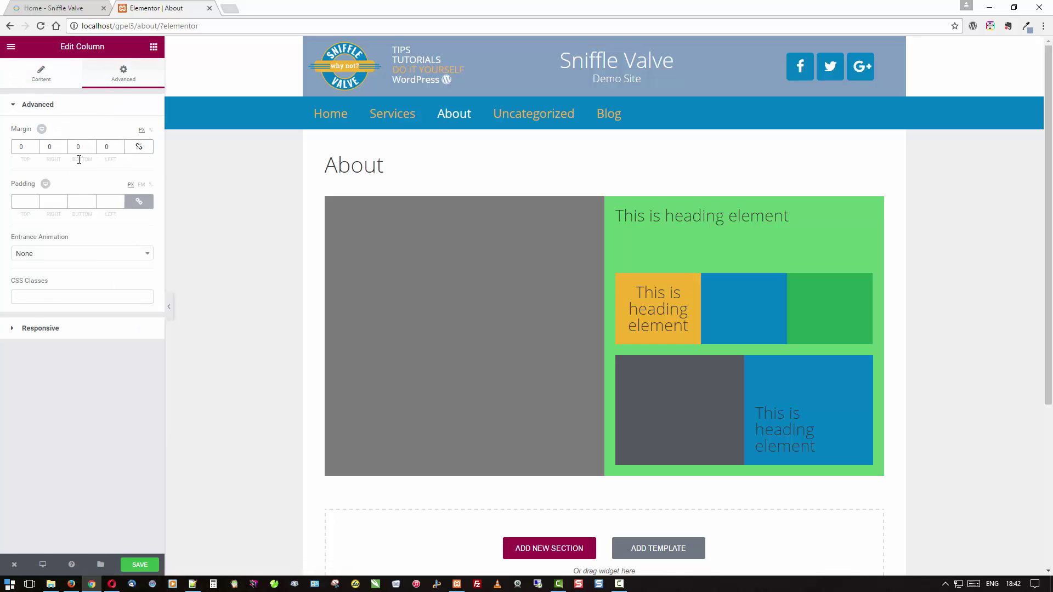
pyautogui.click(63, 145)
pyautogui.moveTo(64, 146); pyautogui.dragTo(63, 147)
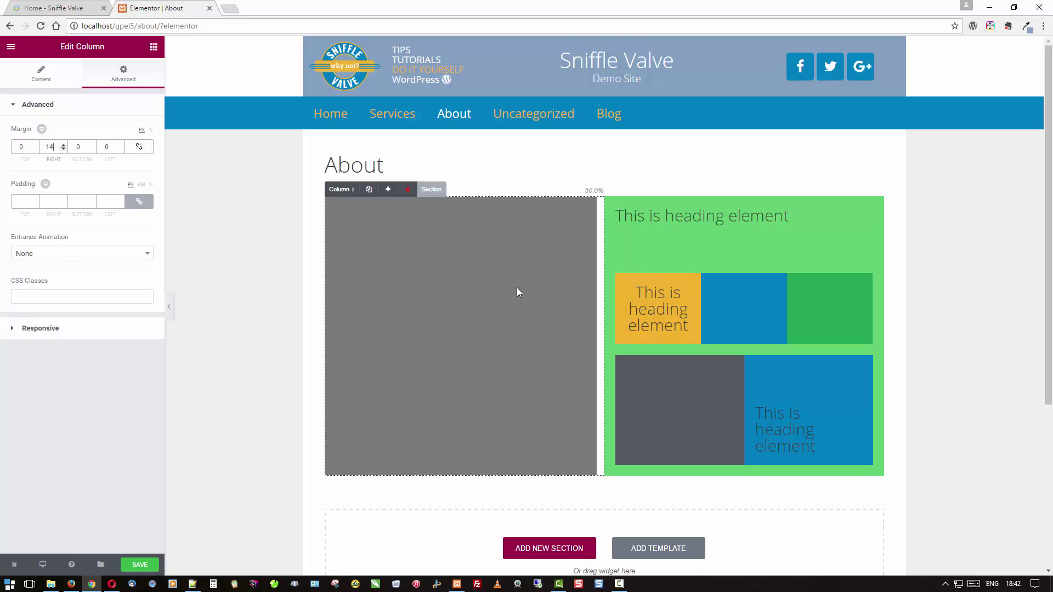
pyautogui.moveTo(453, 231)
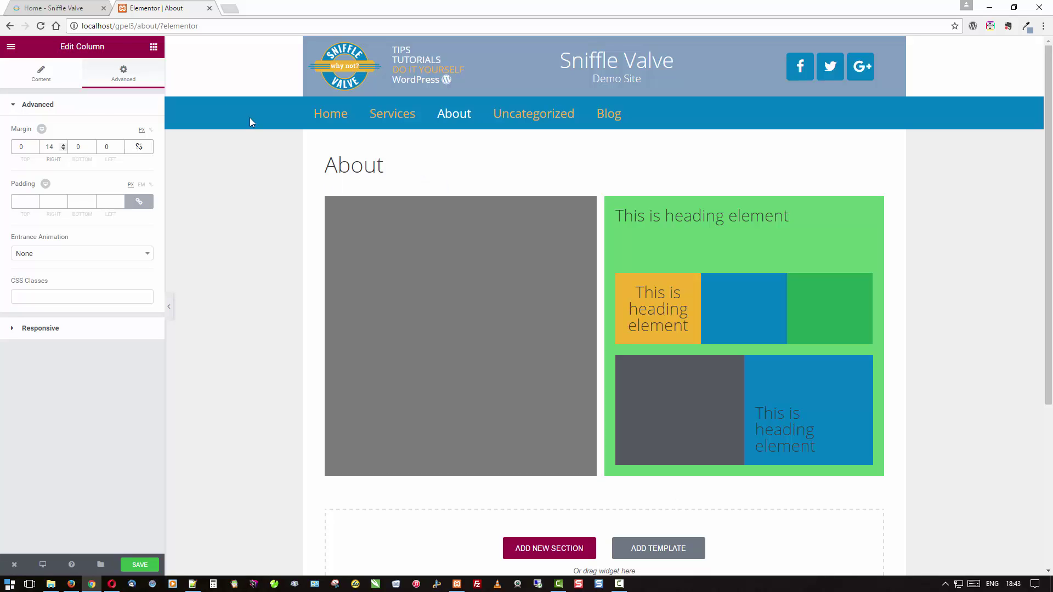
# Switch to the 'Home - Sniffle Valve' browser tab showing the live snifflevalve.com home page
pyautogui.click(81, 9)
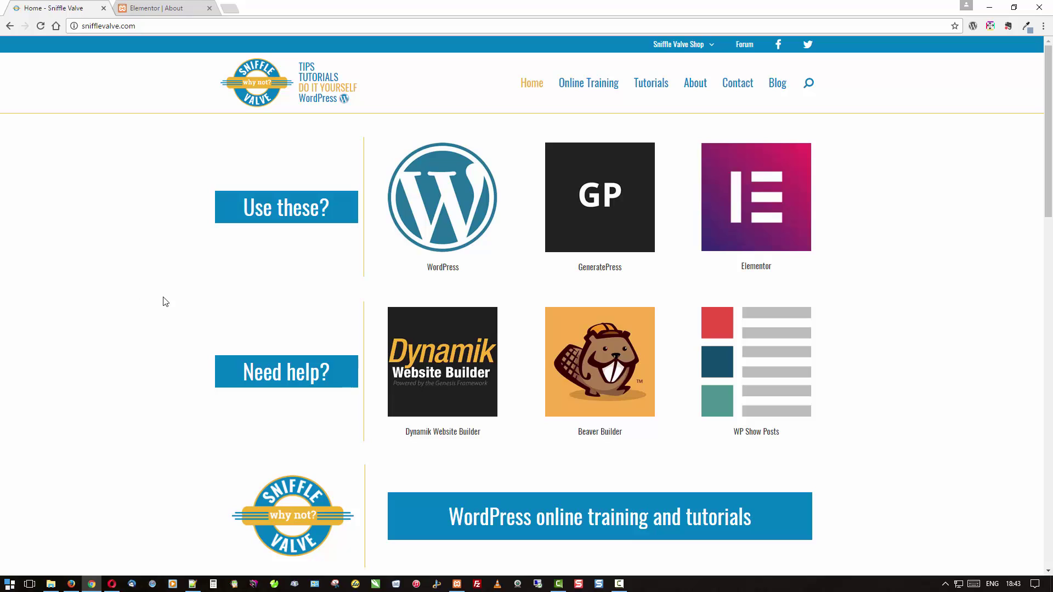